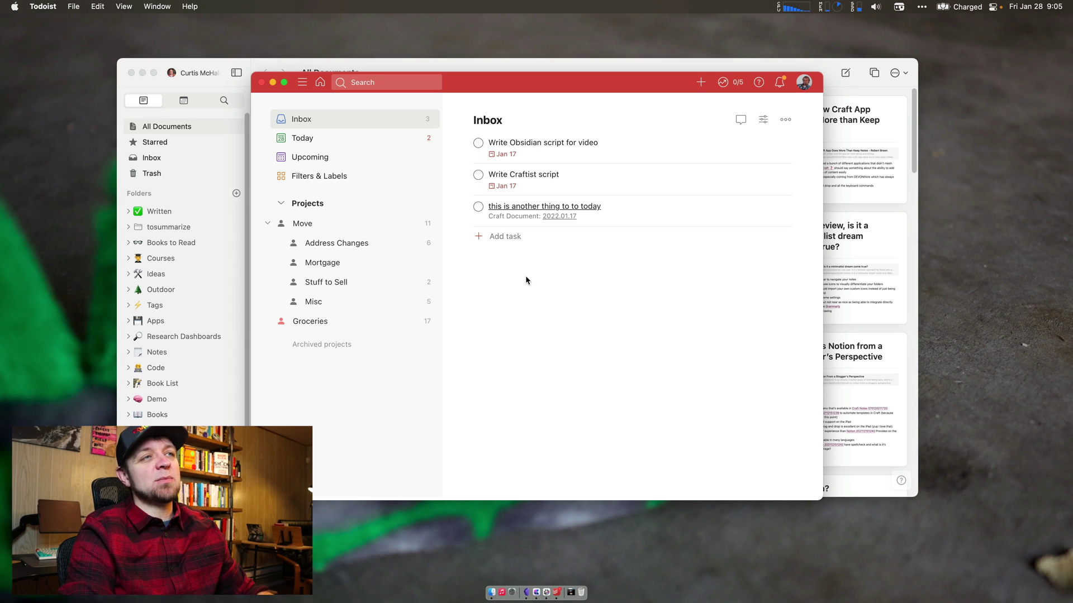
{"action": "key", "text": "super+comma"}
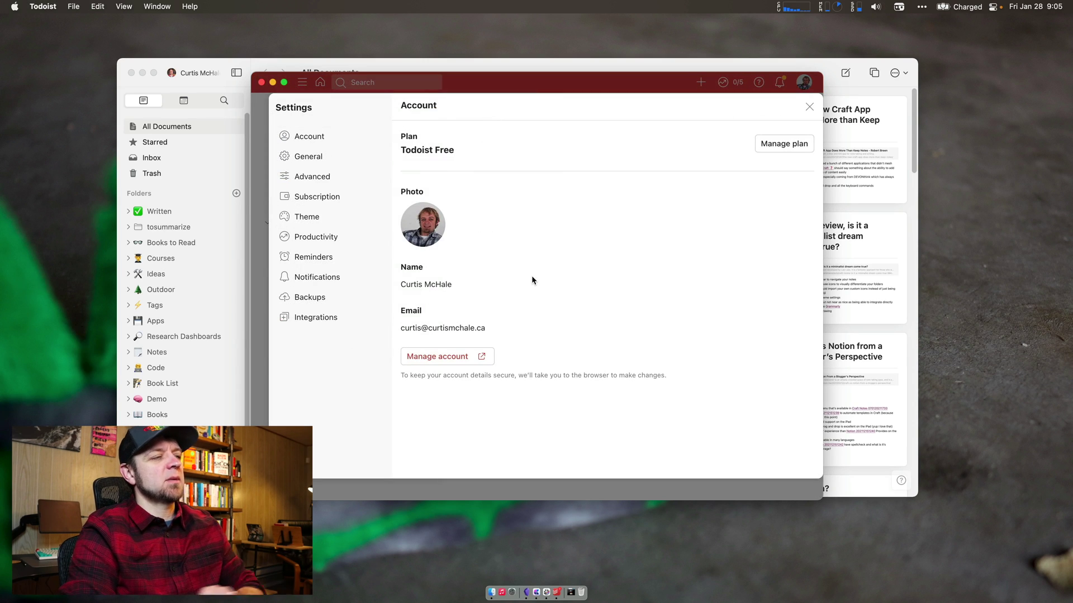
{"action": "left_click", "coordinate": [337, 319]}
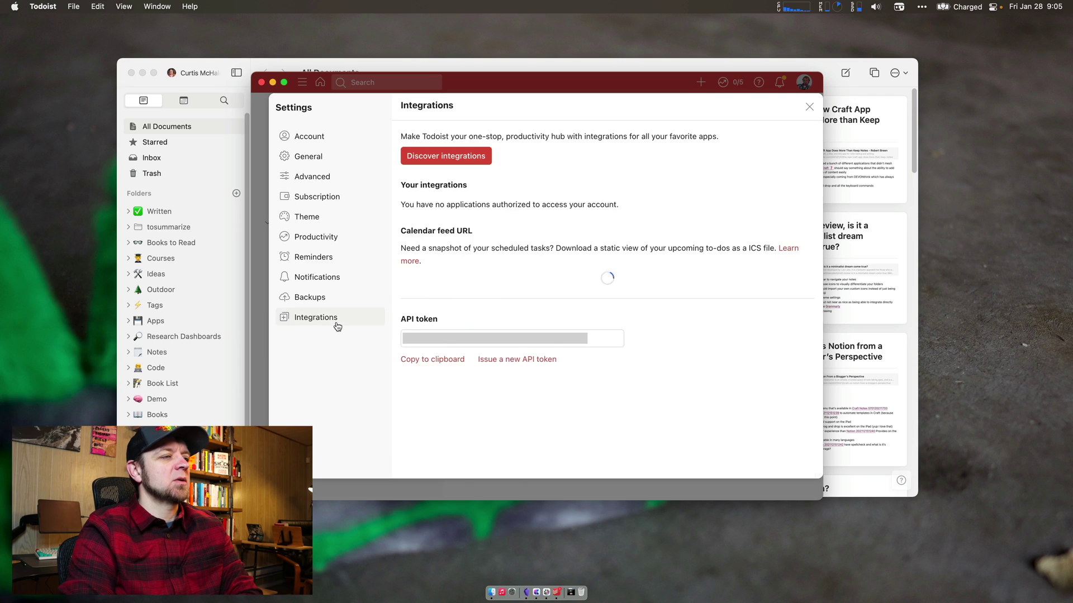
{"action": "scroll", "coordinate": [496, 394], "scroll_direction": "down", "scroll_amount": 5}
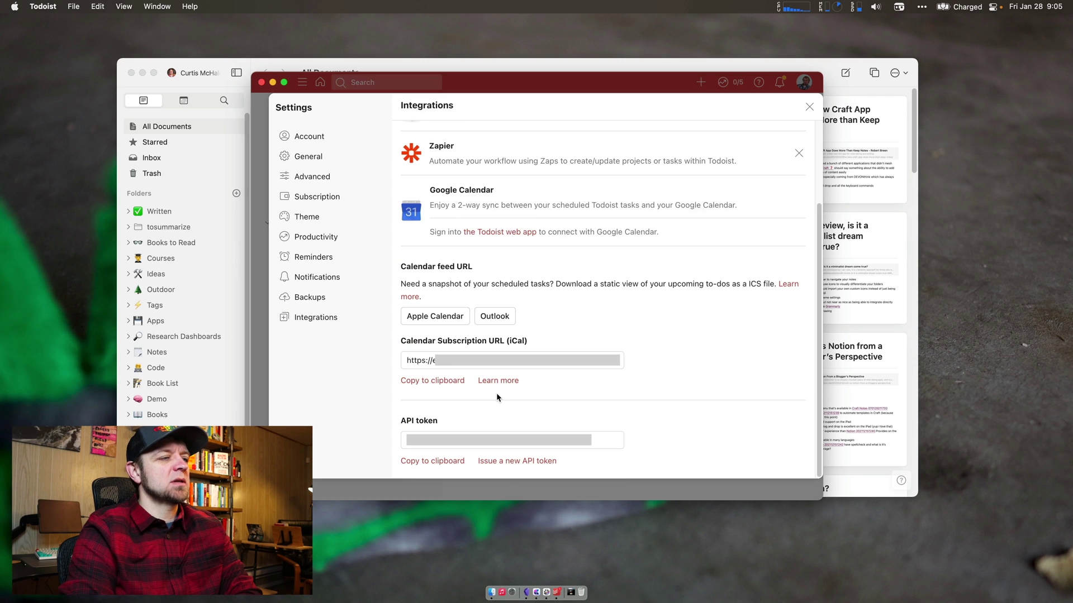
{"action": "left_click", "coordinate": [809, 107]}
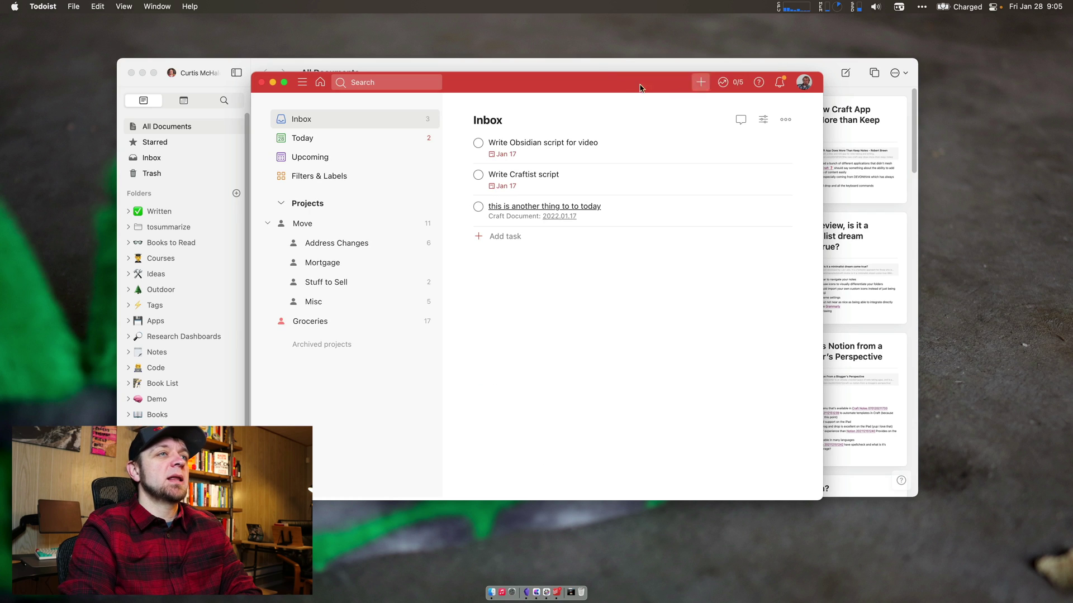
Step: Open the Stuff to Sell document in Craft and show the Craftist extension panel
{"action": "left_click", "coordinate": [595, 65]}
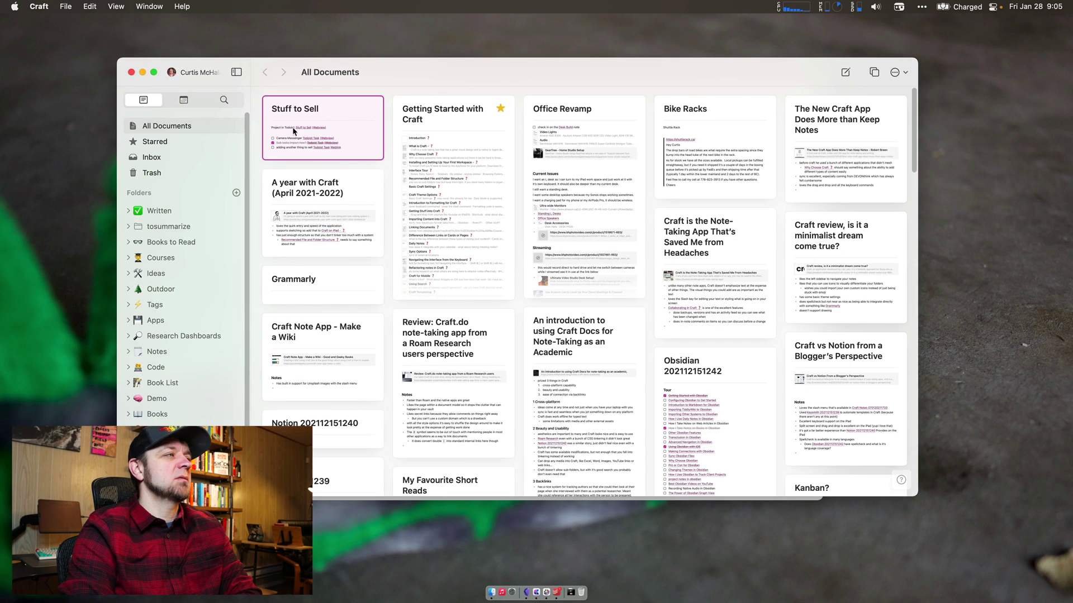
{"action": "left_click", "coordinate": [331, 108]}
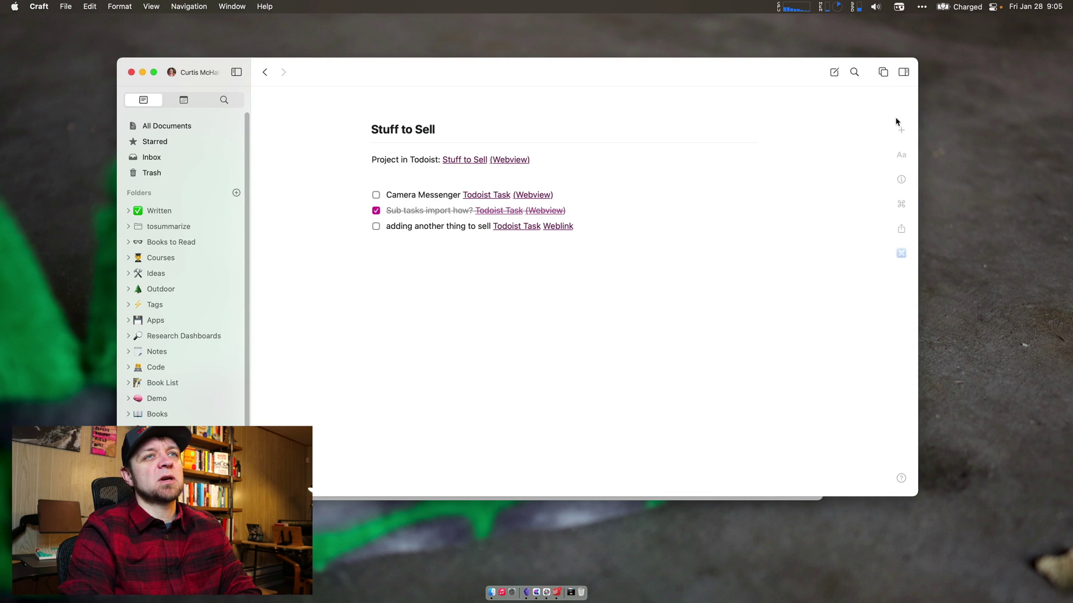
{"action": "left_click", "coordinate": [902, 253]}
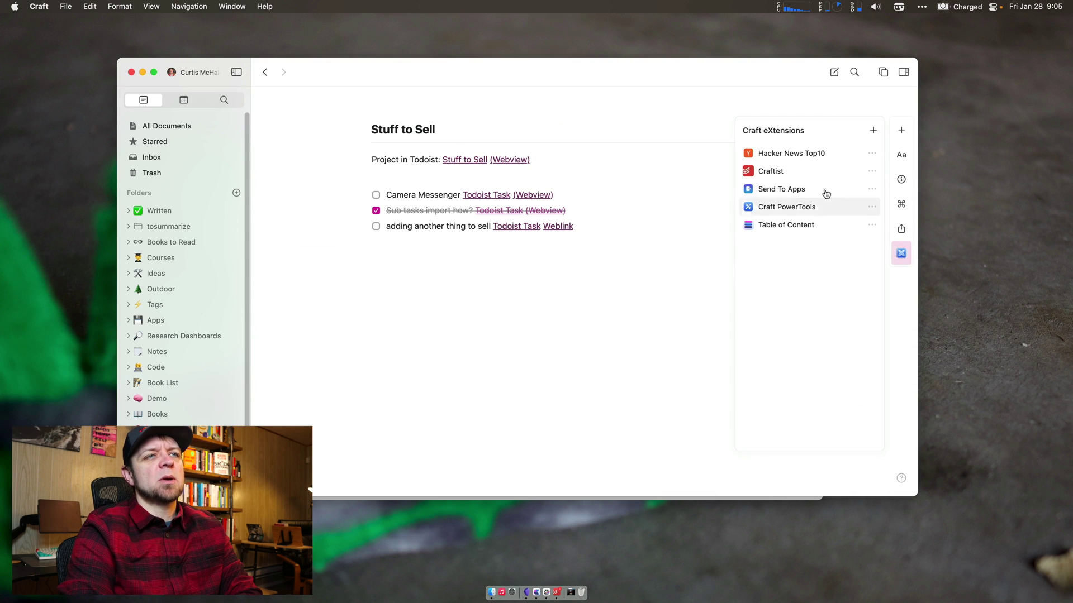
{"action": "left_click", "coordinate": [781, 176]}
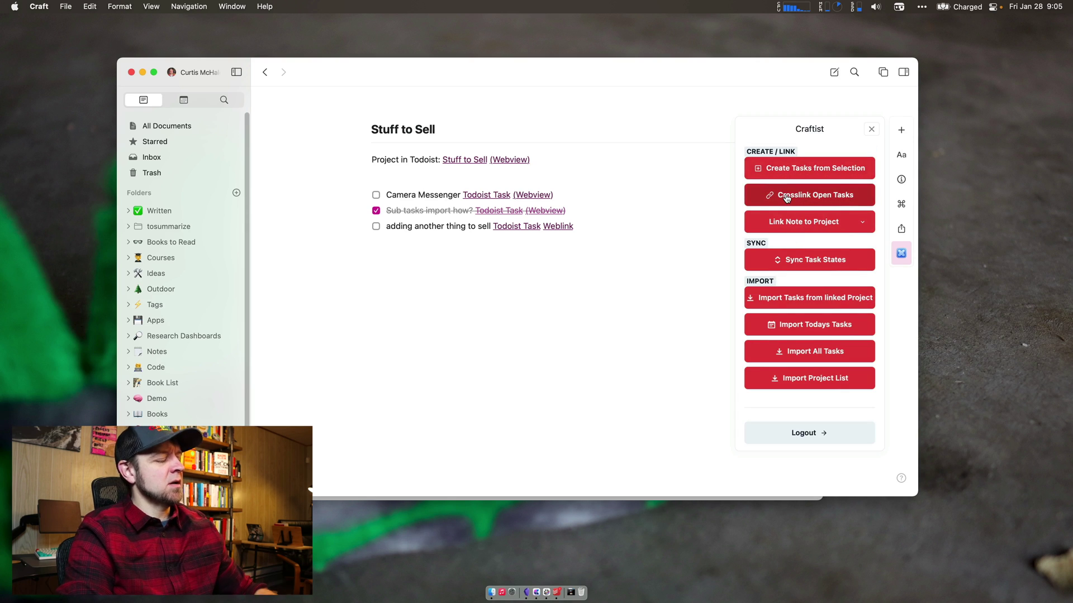
Step: Preview the craftist-api.jpeg screenshot in Finder, then close the preview
{"action": "key", "text": "super+Tab"}
{"action": "key", "text": "super+Tab"}
{"action": "key", "text": "super+Tab"}
{"action": "key", "text": "super+Tab"}
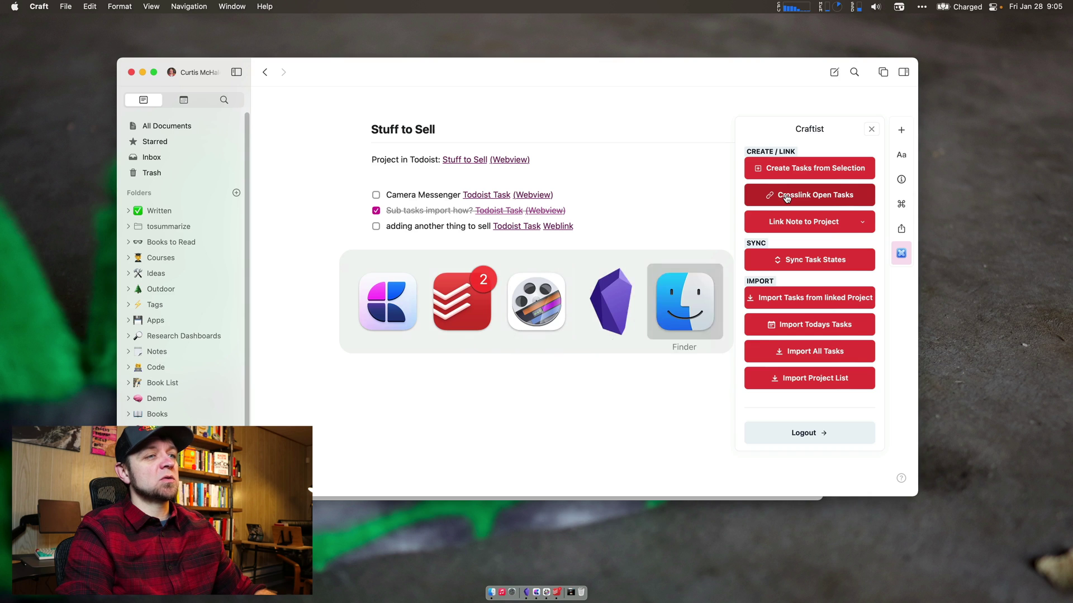
{"action": "mouse_move", "coordinate": [451, 163]}
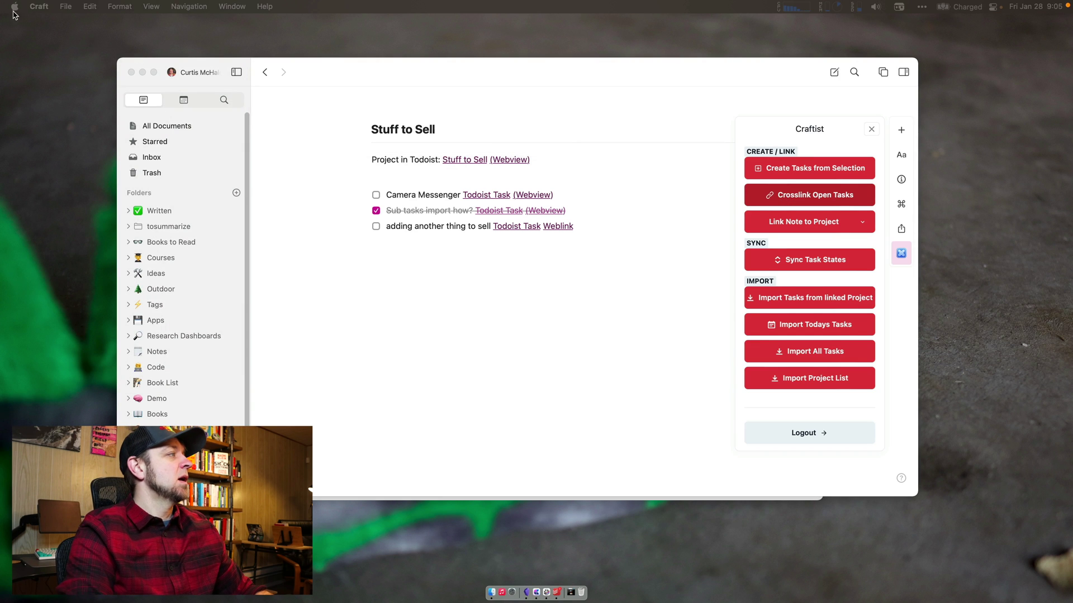
{"action": "key", "text": "space"}
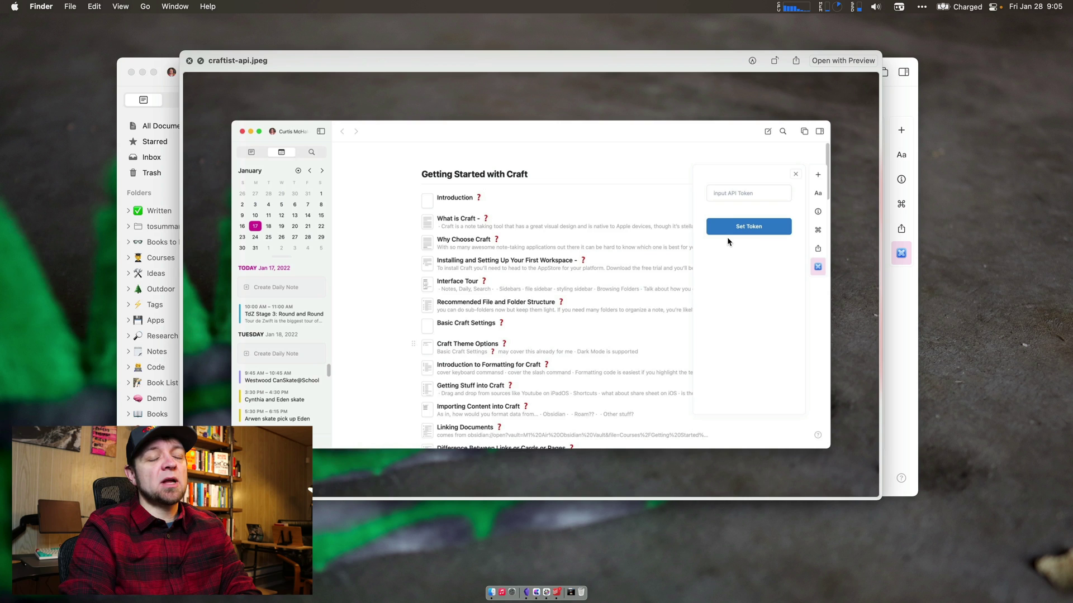
{"action": "key", "text": "space"}
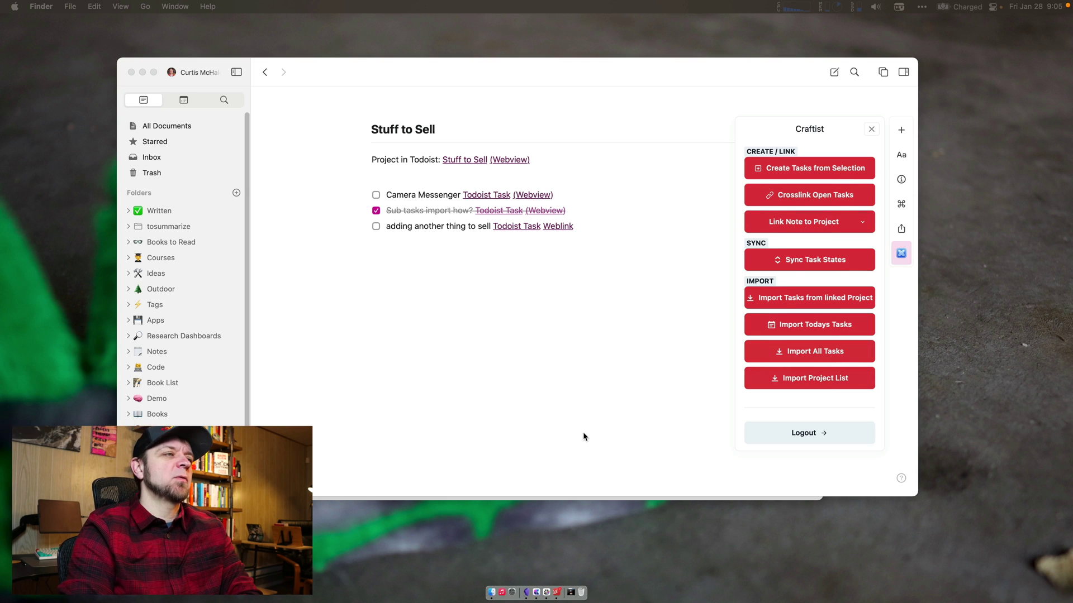
Step: Launch Todoist from Alfred, select its Today view, then hide it to reveal Craft
{"action": "left_click", "coordinate": [556, 447]}
{"action": "key", "text": "alt+space"}
{"action": "type", "text": "od"}
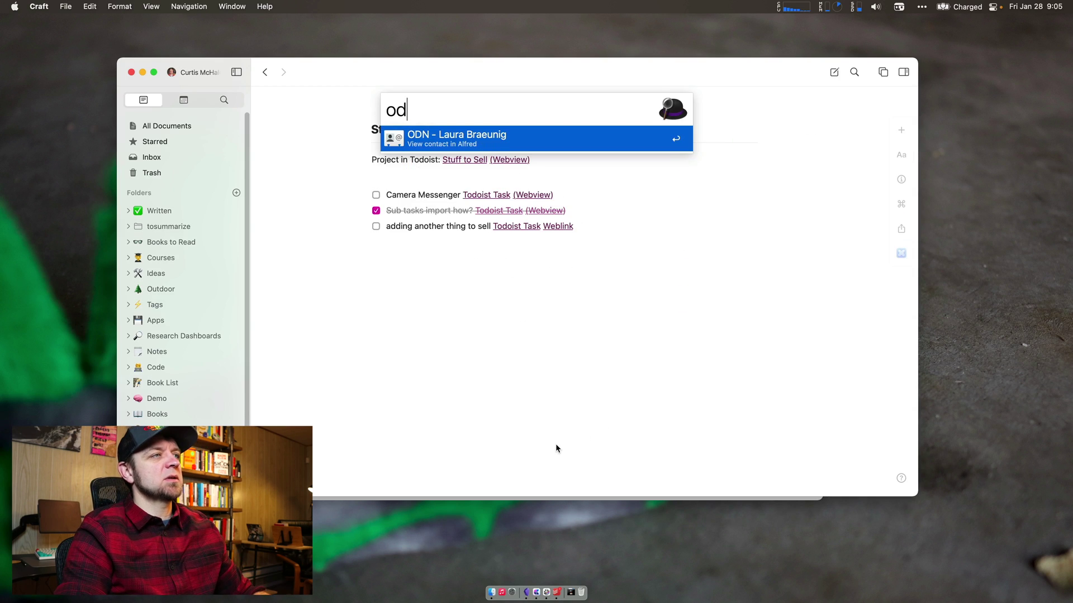
{"action": "key", "text": "BackSpace"}
{"action": "key", "text": "BackSpace"}
{"action": "type", "text": "tod"}
{"action": "key", "text": "Return"}
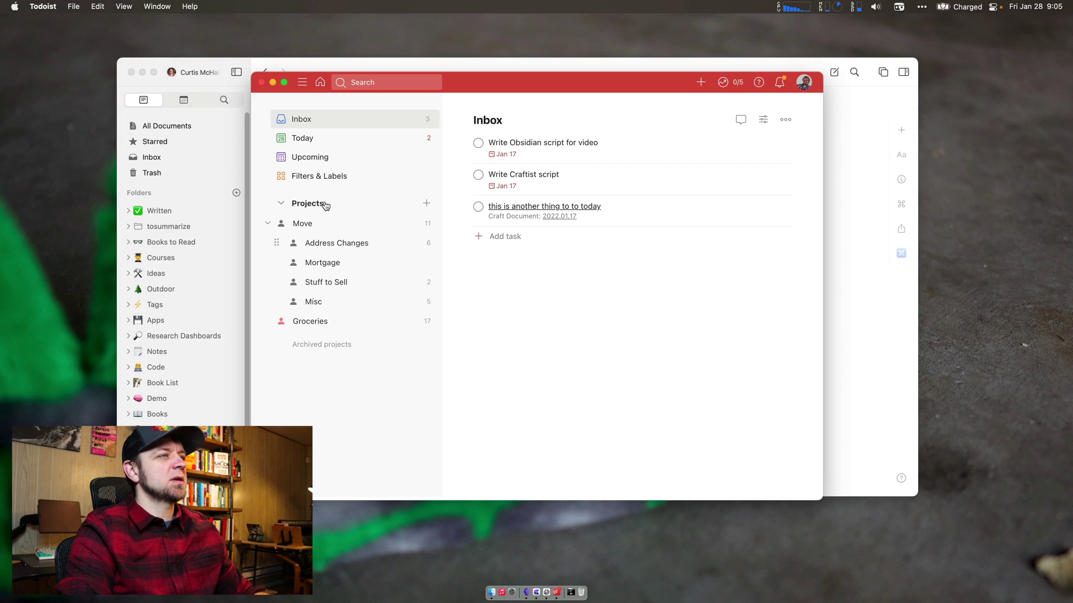
{"action": "left_click", "coordinate": [334, 141]}
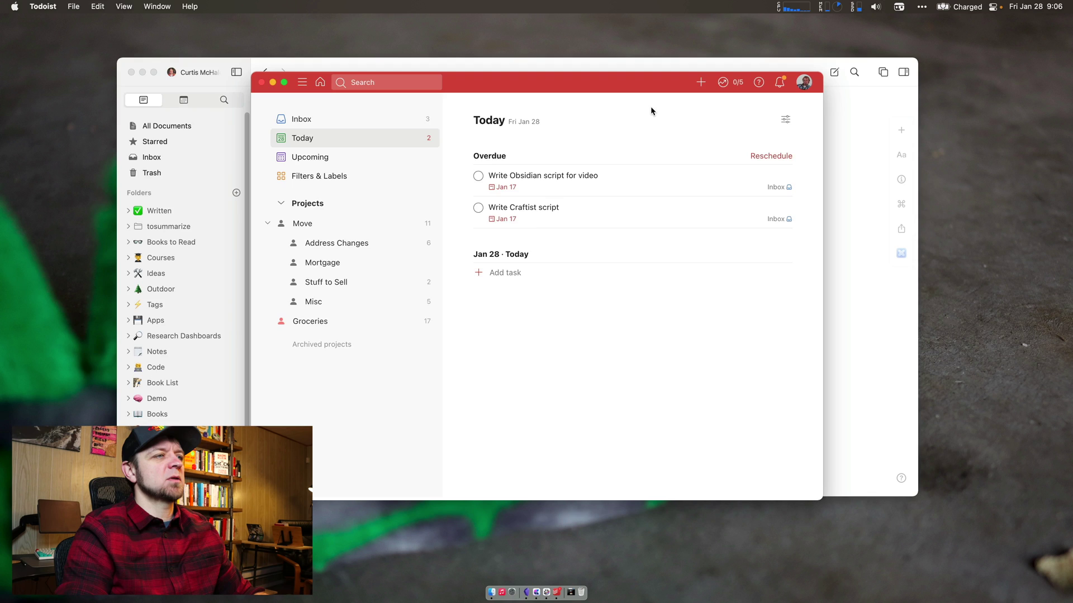
{"action": "key", "text": "super+h"}
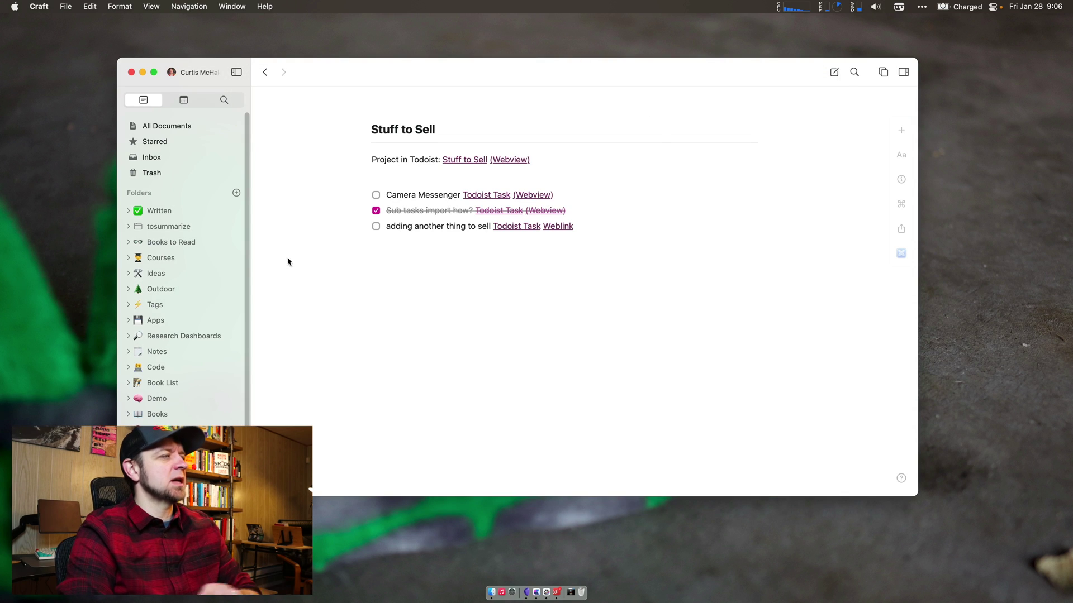
Step: Create the Fri, Jan 28 daily note and run Craftist's Import Todays Tasks on it
{"action": "left_click", "coordinate": [179, 98]}
{"action": "left_click", "coordinate": [191, 286]}
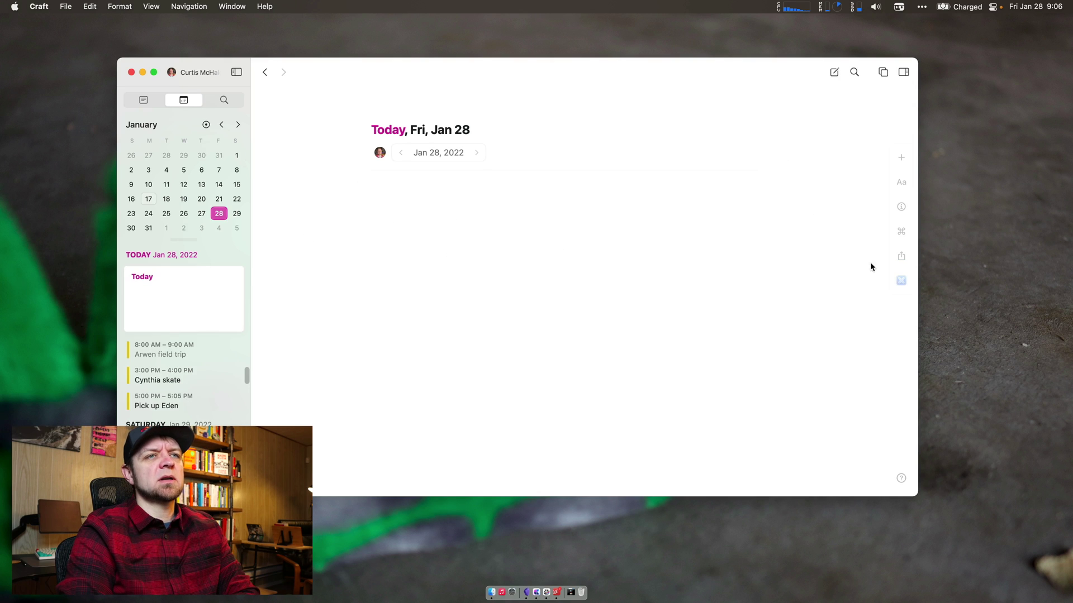
{"action": "left_click", "coordinate": [902, 282]}
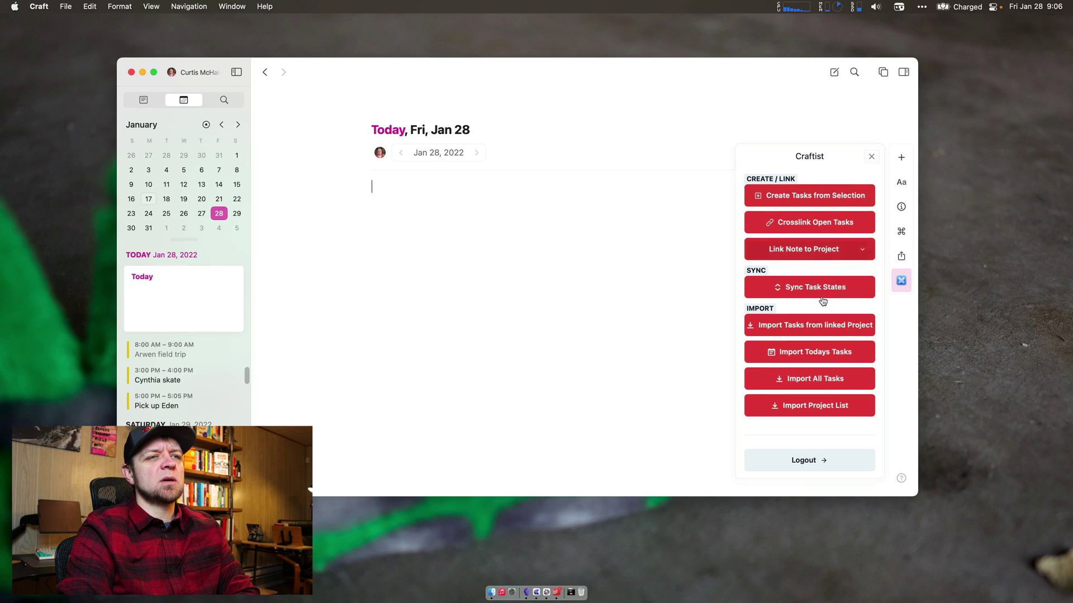
{"action": "left_click", "coordinate": [815, 353]}
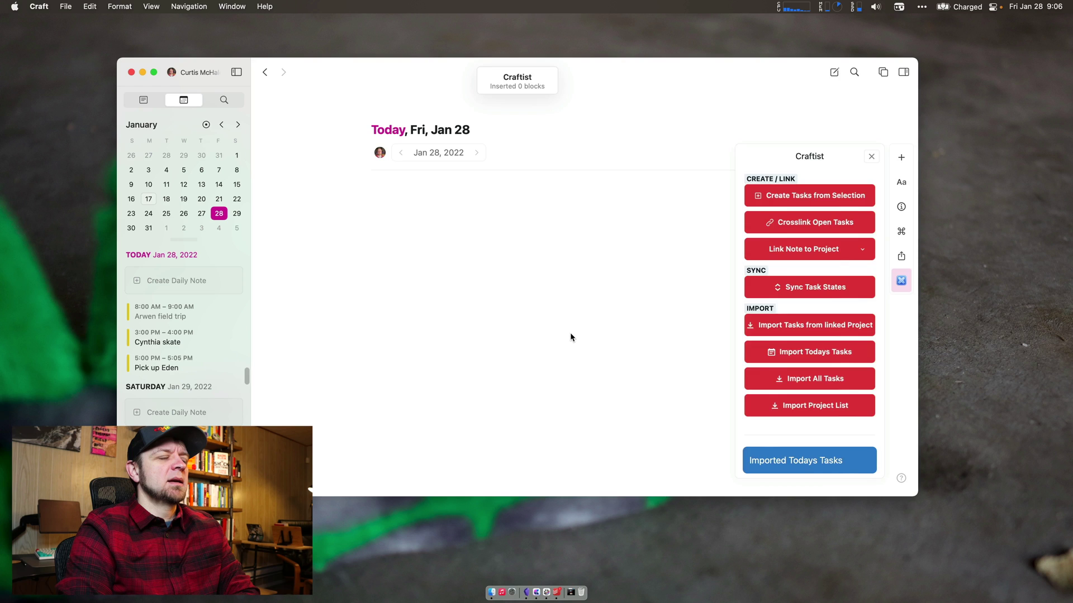
{"action": "key", "text": "Escape"}
Step: Reschedule the overdue Write Craftist script and Write Obsidian script for video tasks to today
{"action": "key", "text": "super+Tab"}
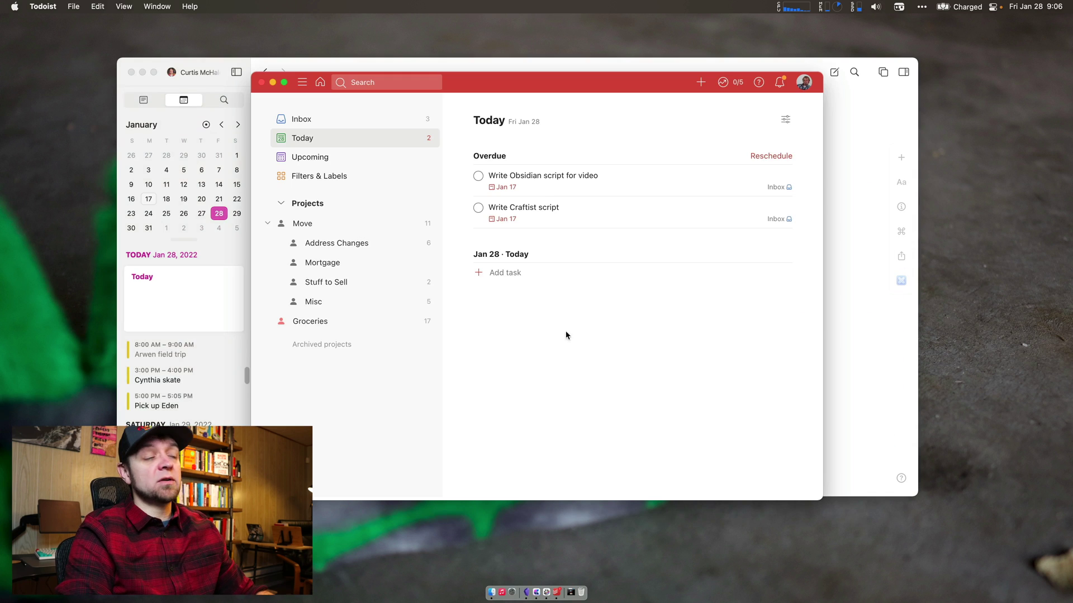
{"action": "left_click", "coordinate": [545, 217]}
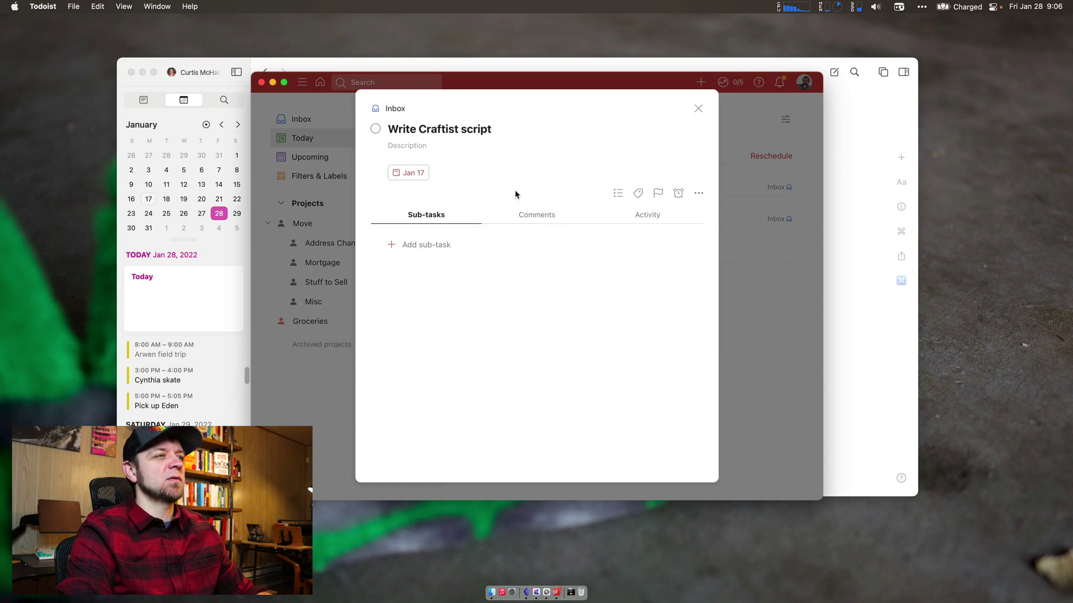
{"action": "left_click", "coordinate": [396, 175]}
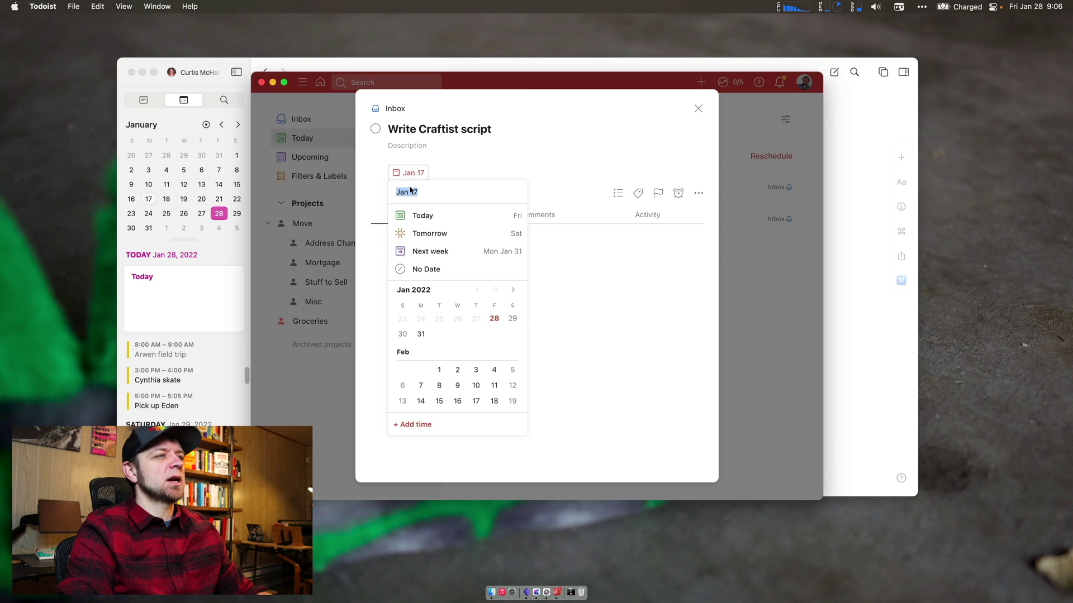
{"action": "left_click", "coordinate": [418, 215]}
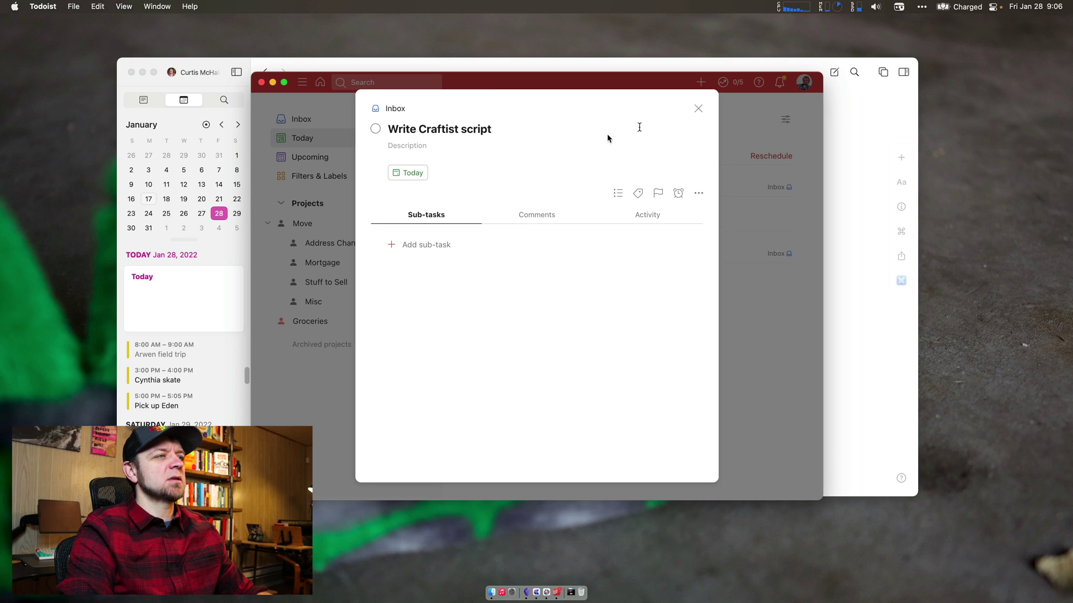
{"action": "left_click", "coordinate": [699, 108]}
{"action": "left_click", "coordinate": [494, 187]}
{"action": "left_click", "coordinate": [492, 226]}
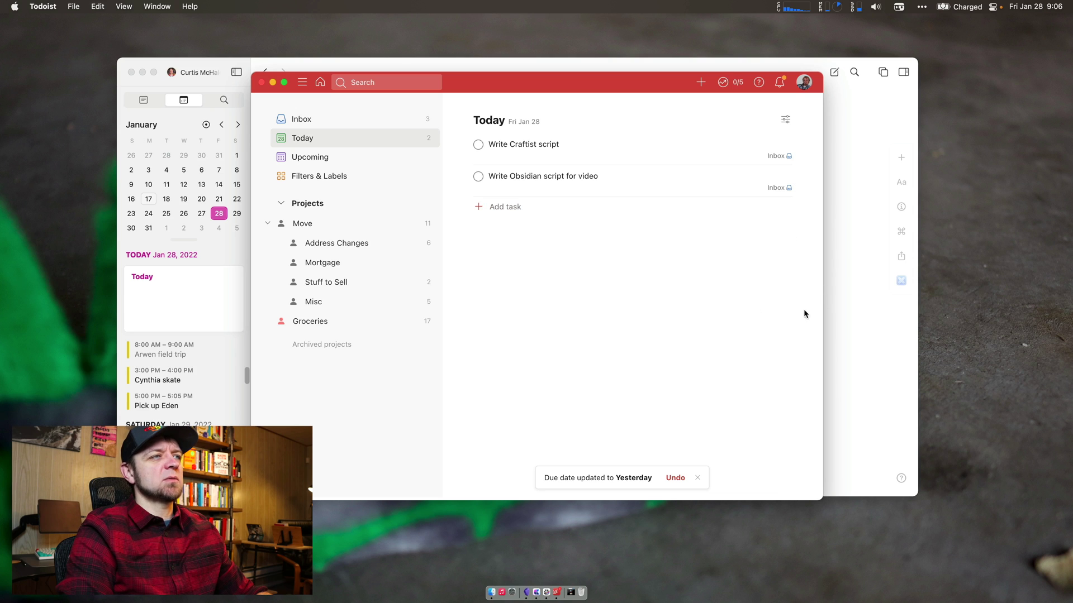
{"action": "left_click", "coordinate": [856, 334]}
Step: Import today's two Todoist tasks into the daily note and check the first task's Todoist link
{"action": "left_click", "coordinate": [900, 281]}
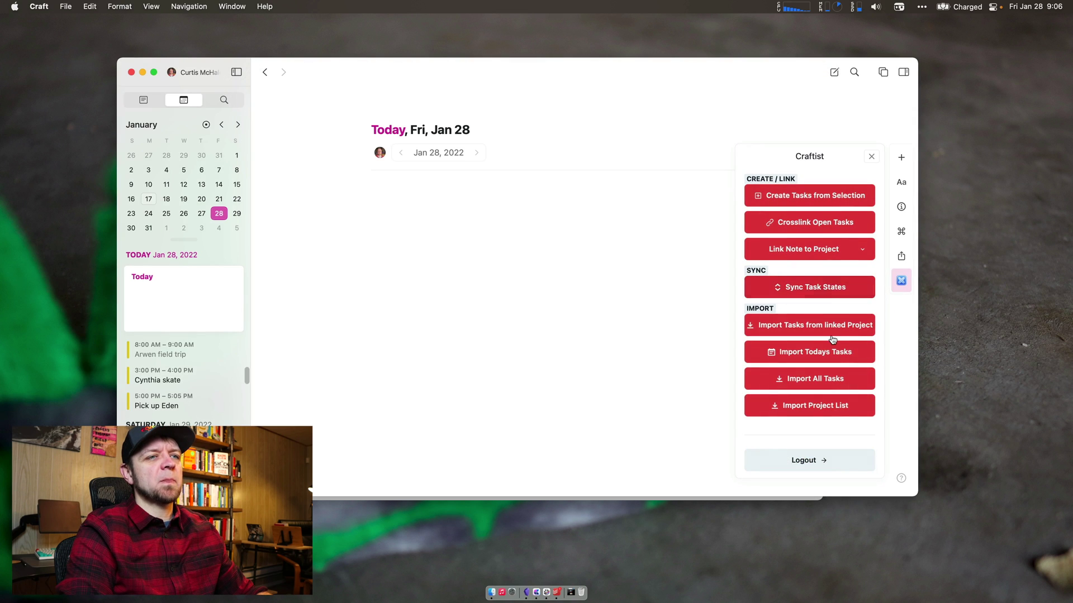
{"action": "left_click", "coordinate": [820, 350]}
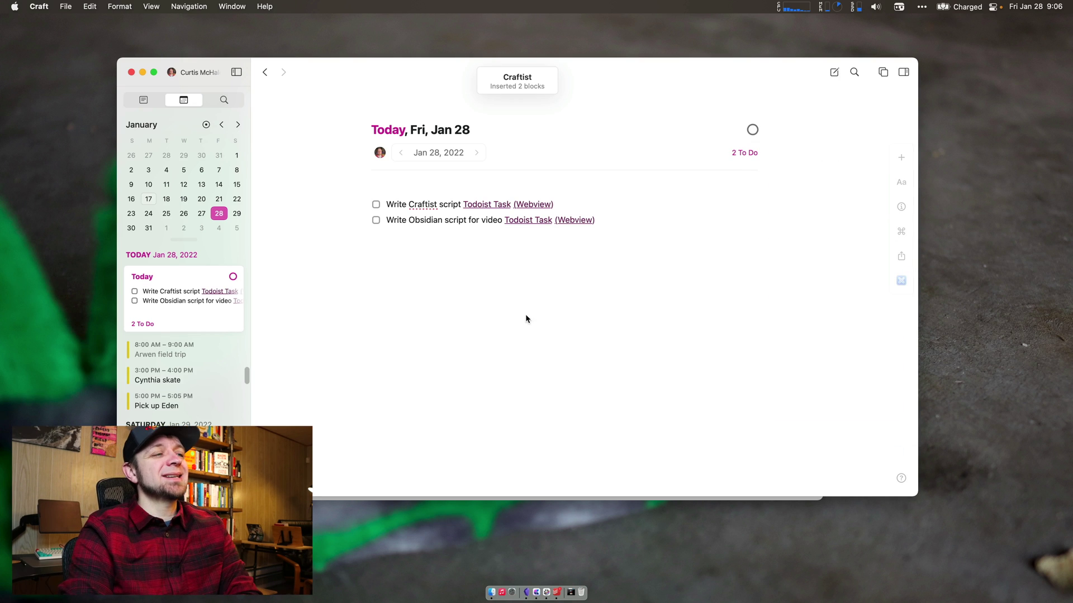
{"action": "left_click", "coordinate": [484, 210]}
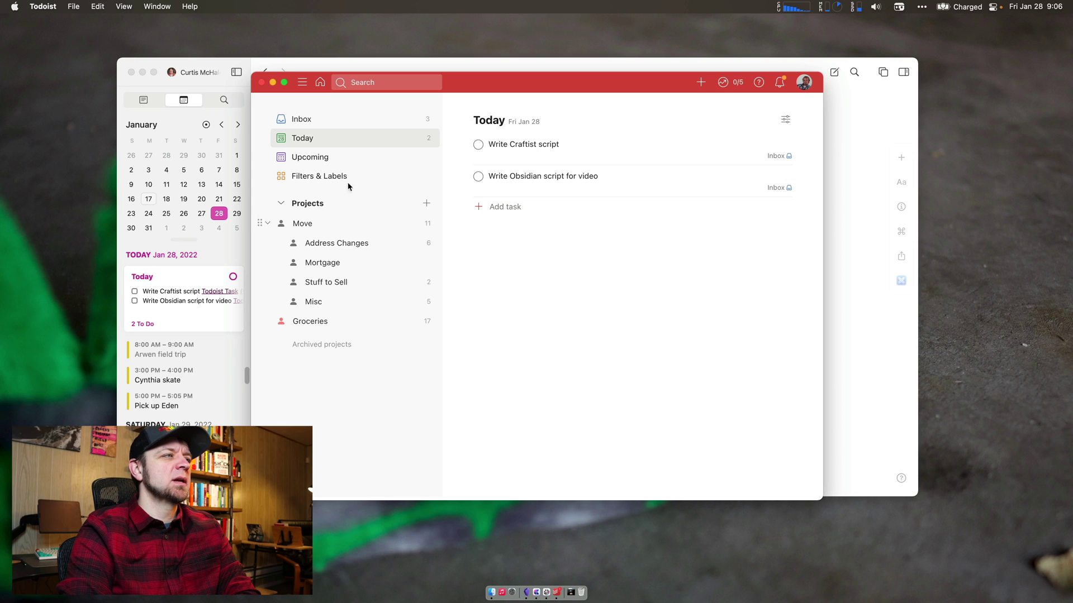
{"action": "left_click", "coordinate": [332, 128]}
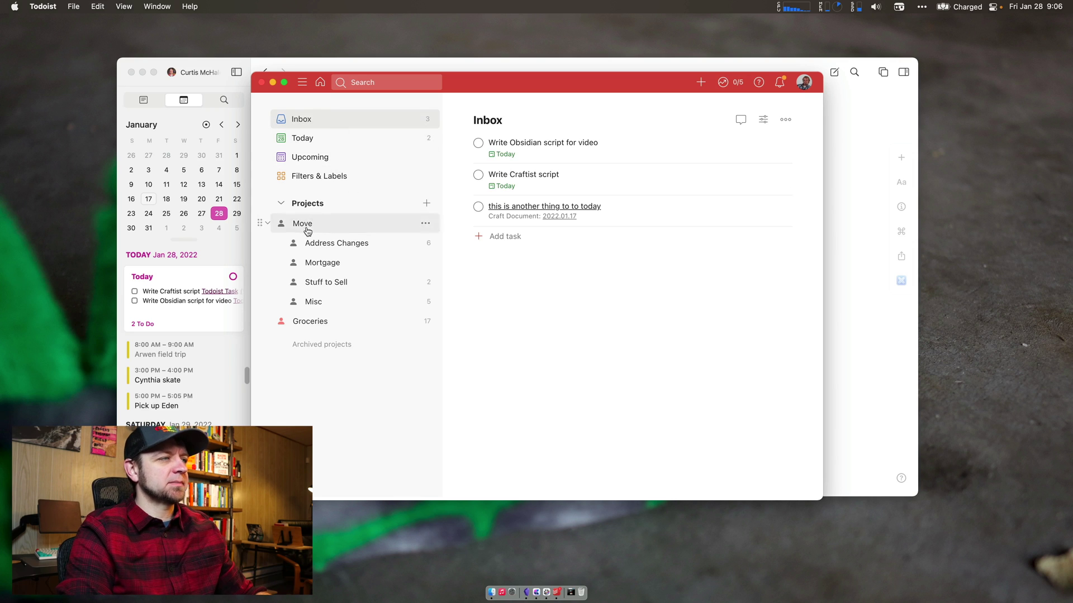
{"action": "left_click", "coordinate": [321, 282]}
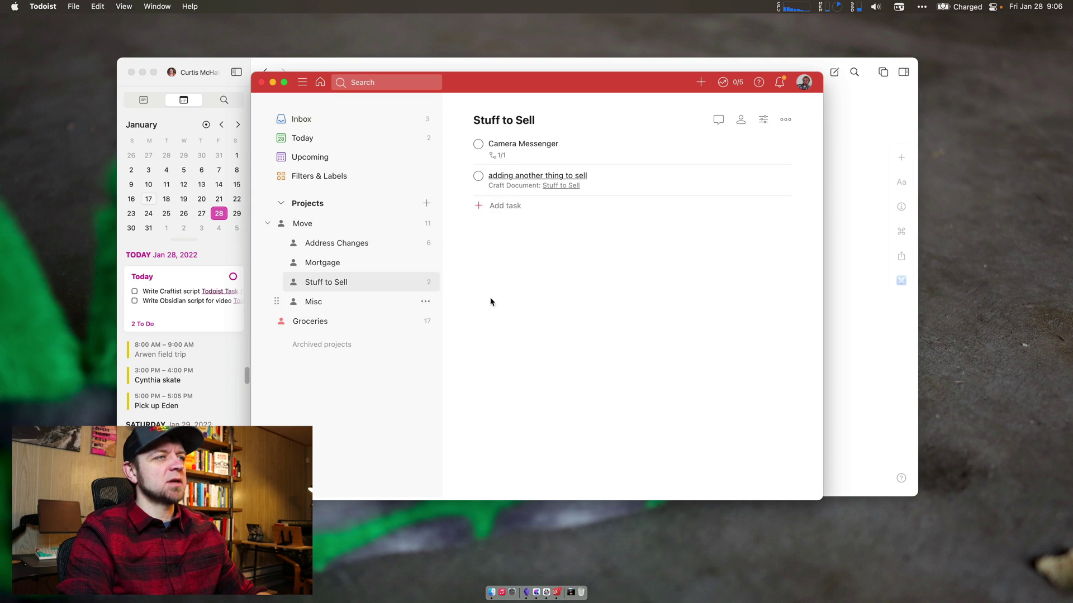
Step: Follow the second task's Todoist Task link, then open a task's Webview link in Safari
{"action": "key", "text": "super+Tab"}
{"action": "mouse_move", "coordinate": [463, 206]}
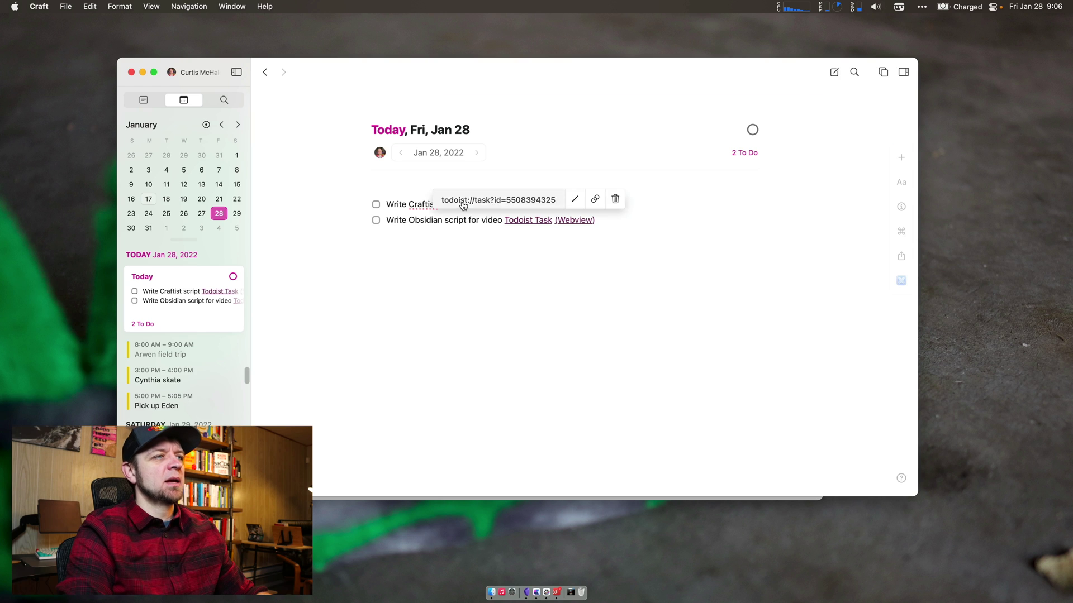
{"action": "left_click", "coordinate": [520, 222]}
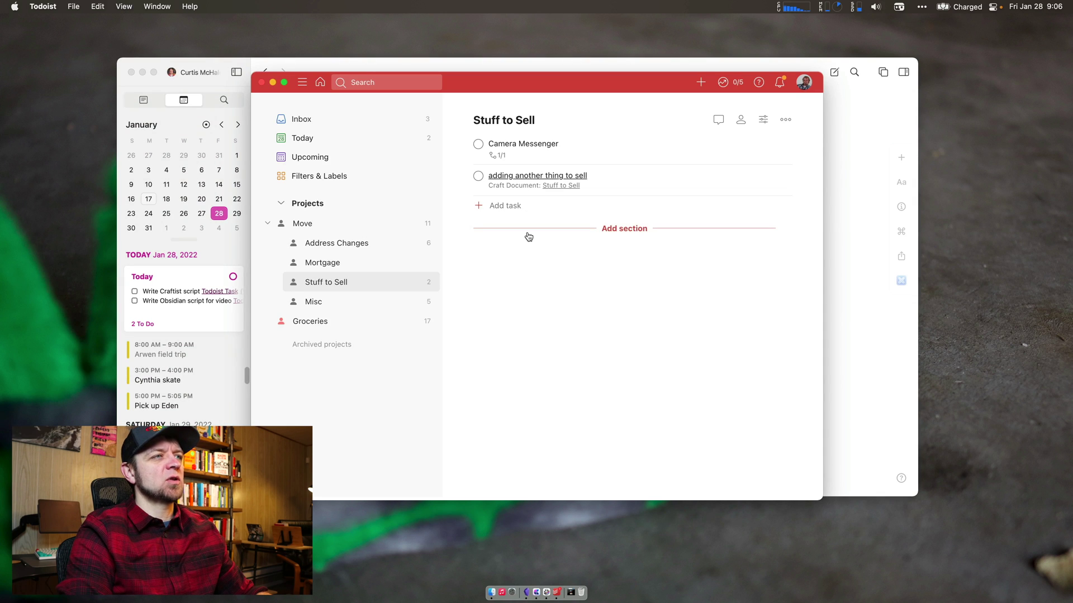
{"action": "key", "text": "super+Tab"}
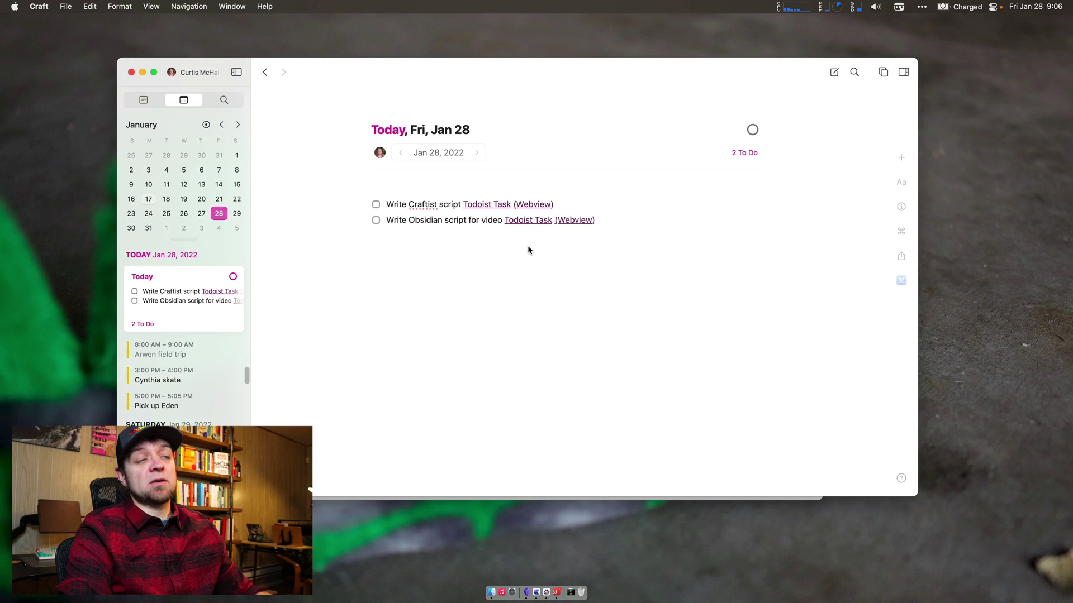
{"action": "left_click", "coordinate": [495, 201]}
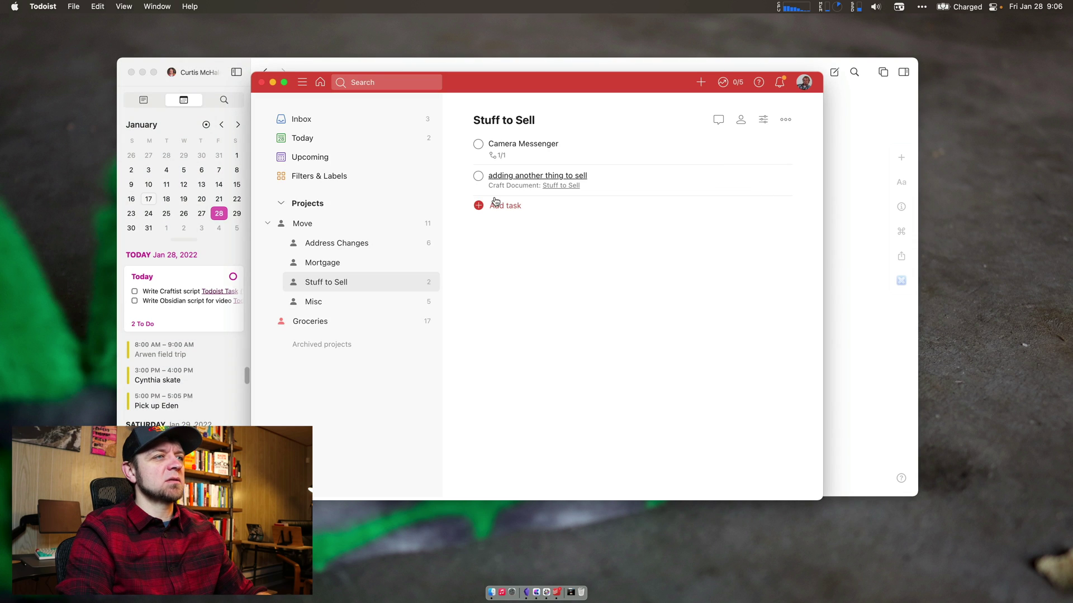
{"action": "key", "text": "super+Tab"}
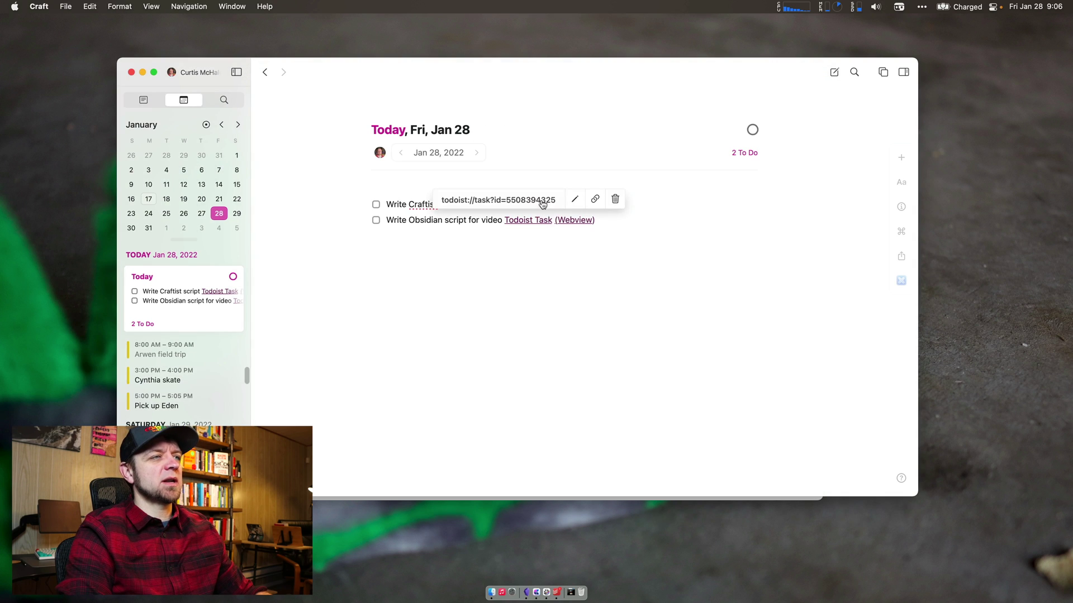
{"action": "left_click", "coordinate": [579, 222]}
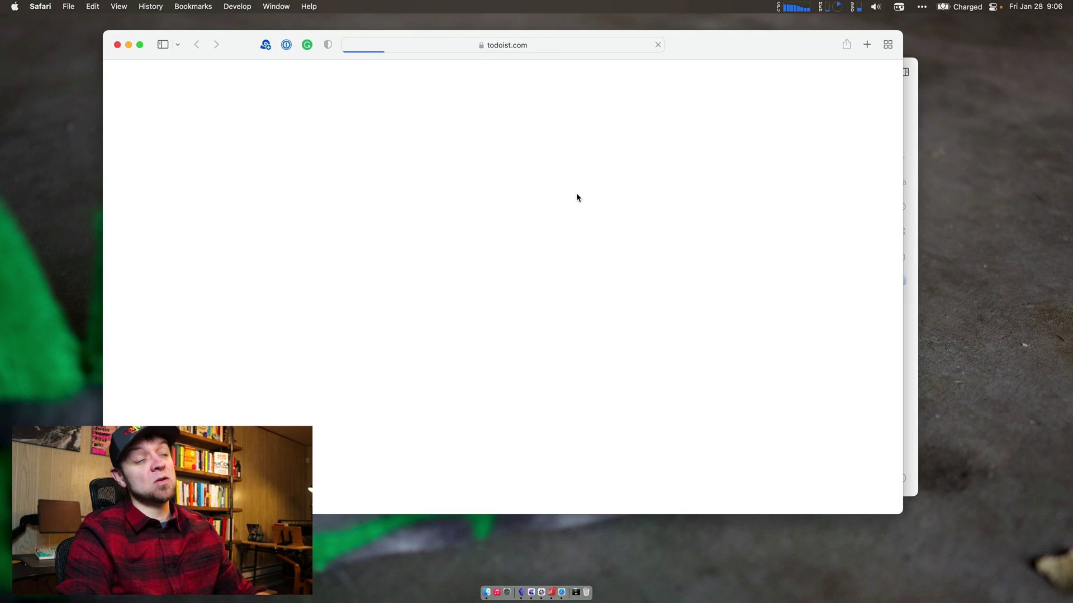
Step: Log in to todoist.com with 1Password autofill, close the Obsidian task's details, and return to Craft
{"action": "left_click", "coordinate": [441, 361]}
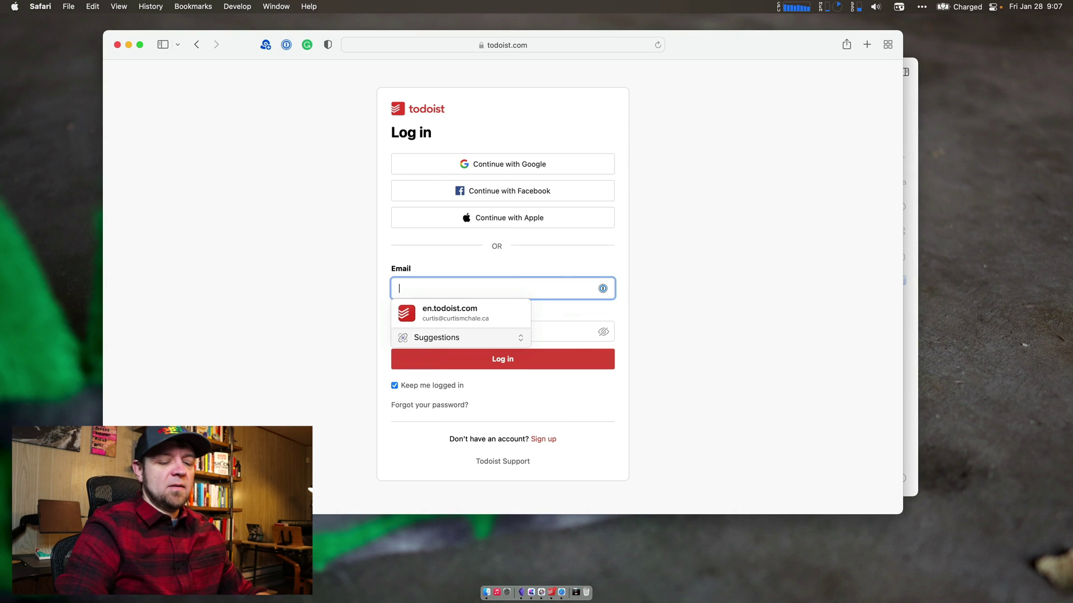
{"action": "key", "text": "Down"}
{"action": "key", "text": "Return"}
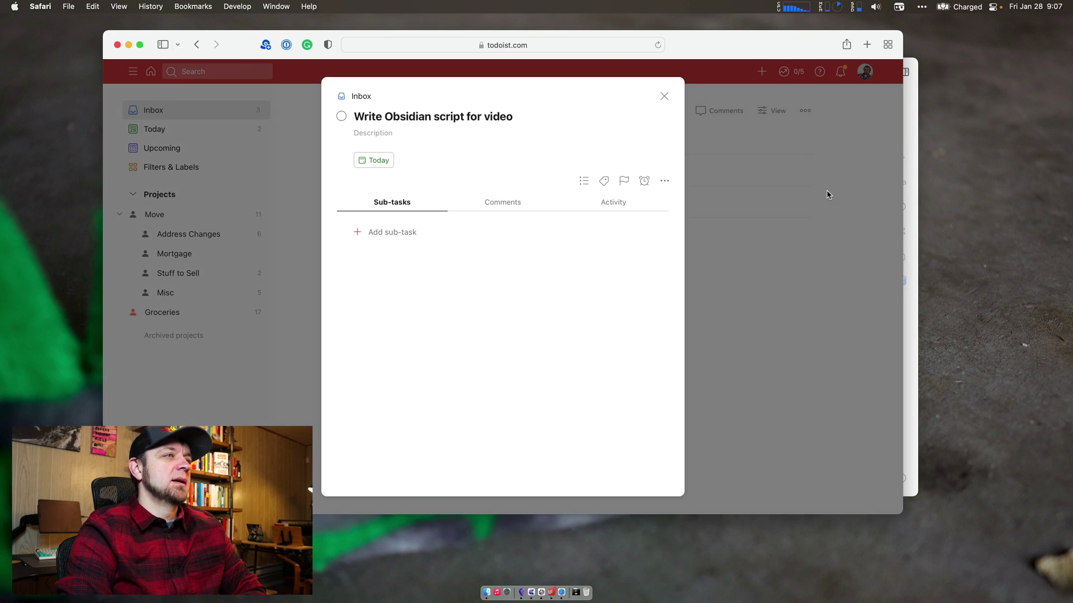
{"action": "left_click", "coordinate": [664, 97]}
{"action": "key", "text": "super+Tab"}
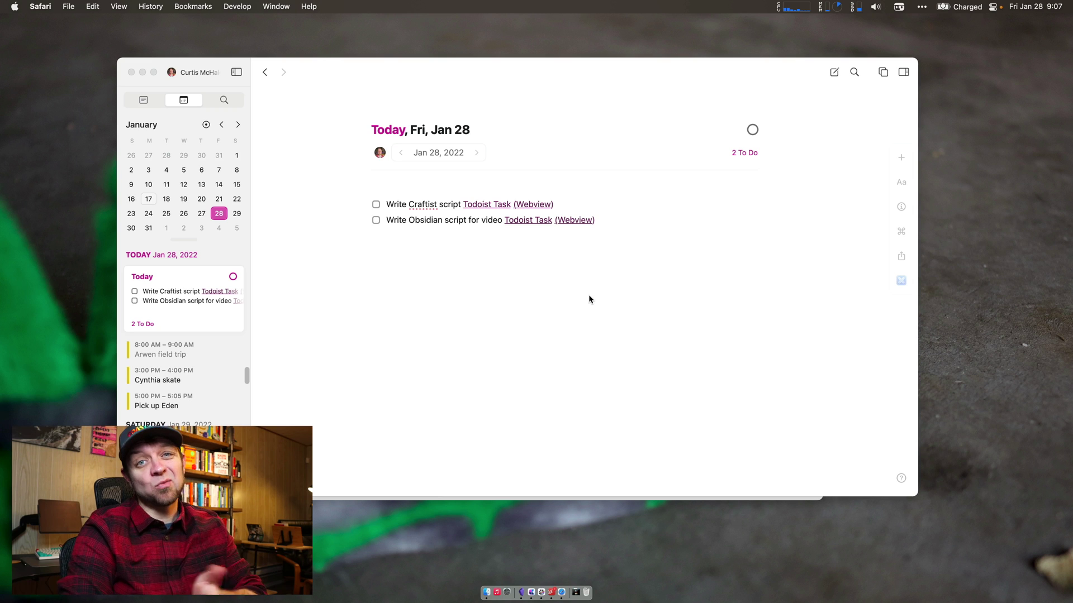
Step: Check off Write Craftist script, sync task states via Craftist, and verify Todoist's Today list
{"action": "left_click", "coordinate": [589, 296]}
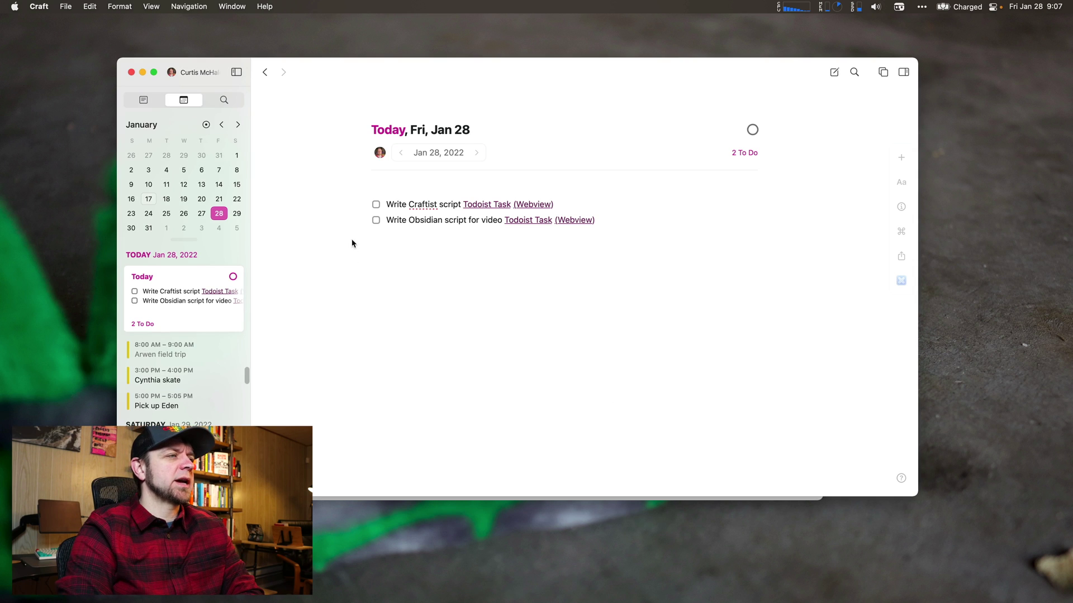
{"action": "left_click", "coordinate": [374, 204]}
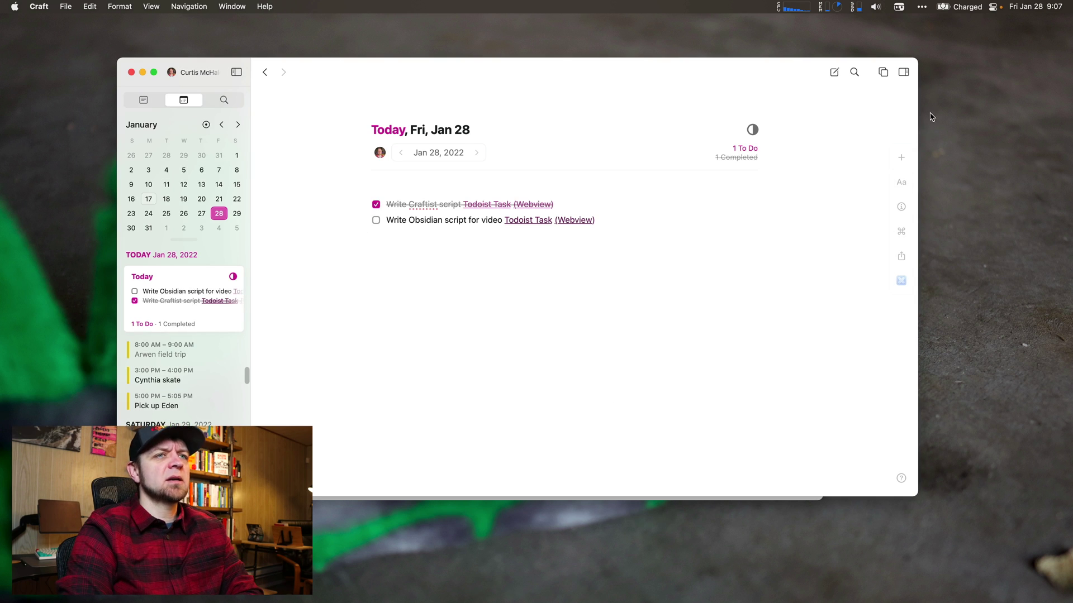
{"action": "left_click", "coordinate": [900, 281]}
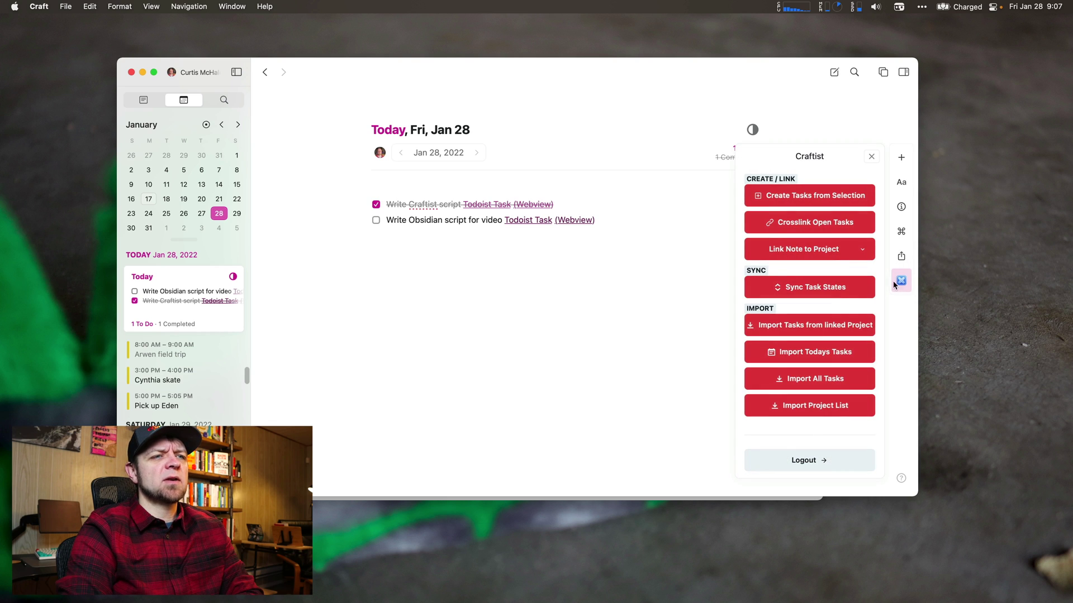
{"action": "left_click", "coordinate": [805, 285]}
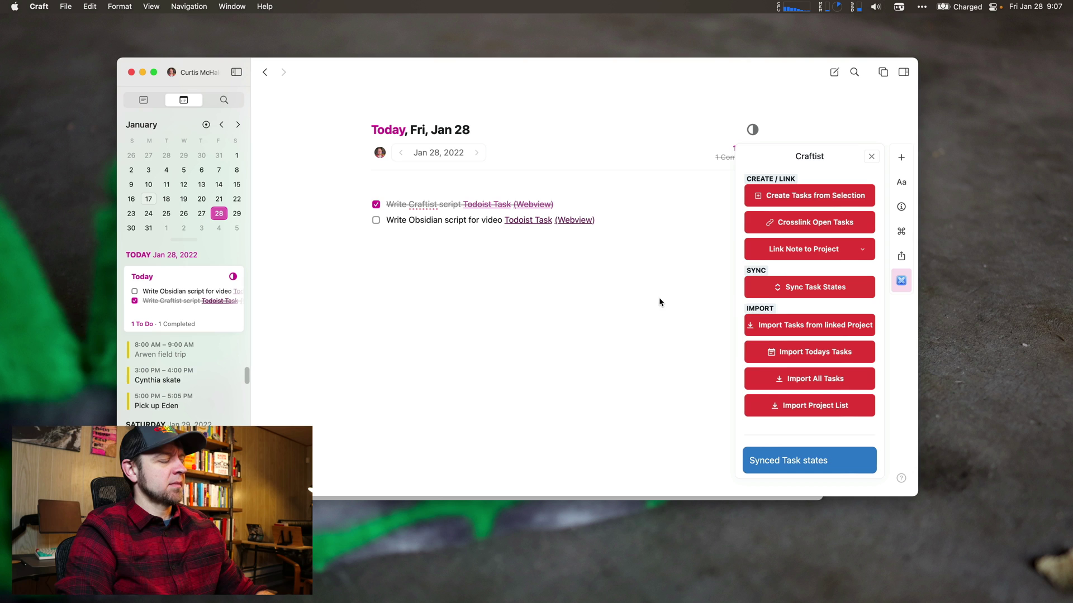
{"action": "key", "text": "super+Tab"}
{"action": "key", "text": "super+Tab"}
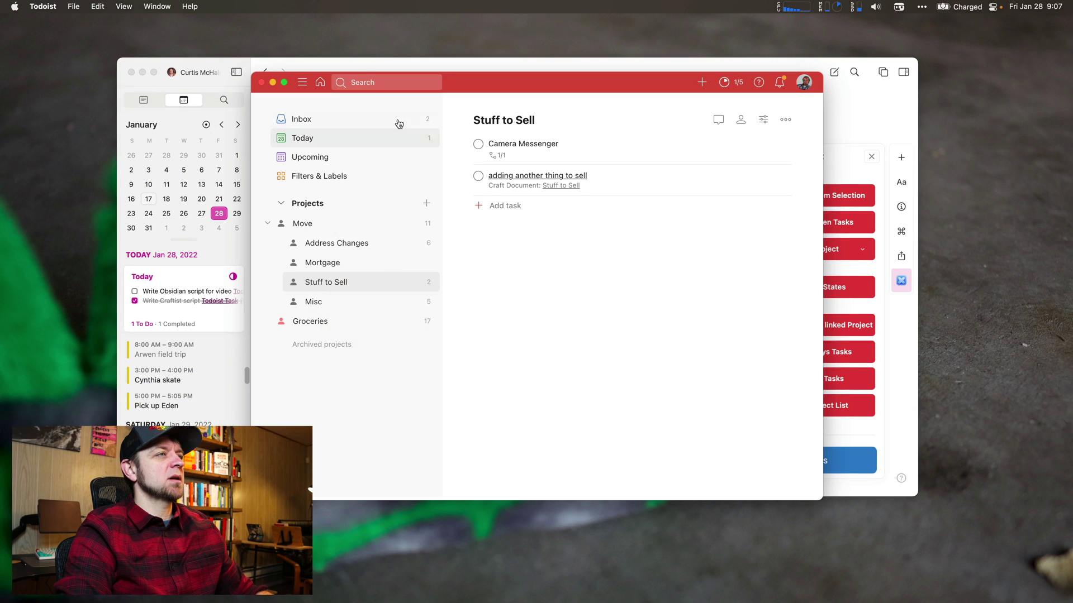
{"action": "left_click", "coordinate": [395, 138]}
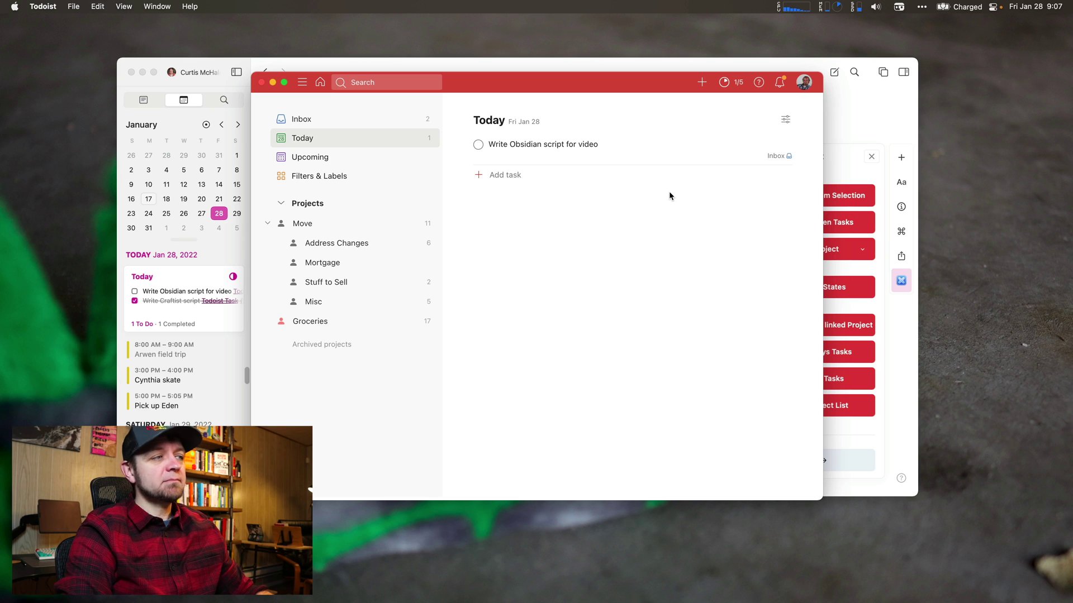
{"action": "left_click", "coordinate": [831, 121]}
Step: Uncheck Write Craftist script and sync task states so it returns checked (1 To Do, 1 Completed)
{"action": "left_click", "coordinate": [376, 205]}
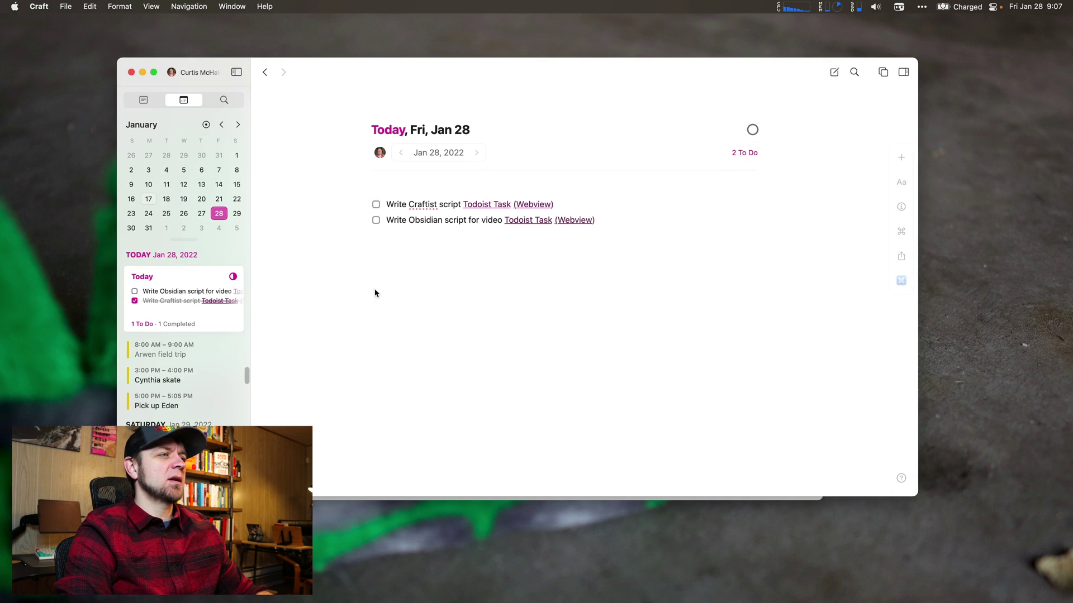
{"action": "left_click", "coordinate": [900, 279]}
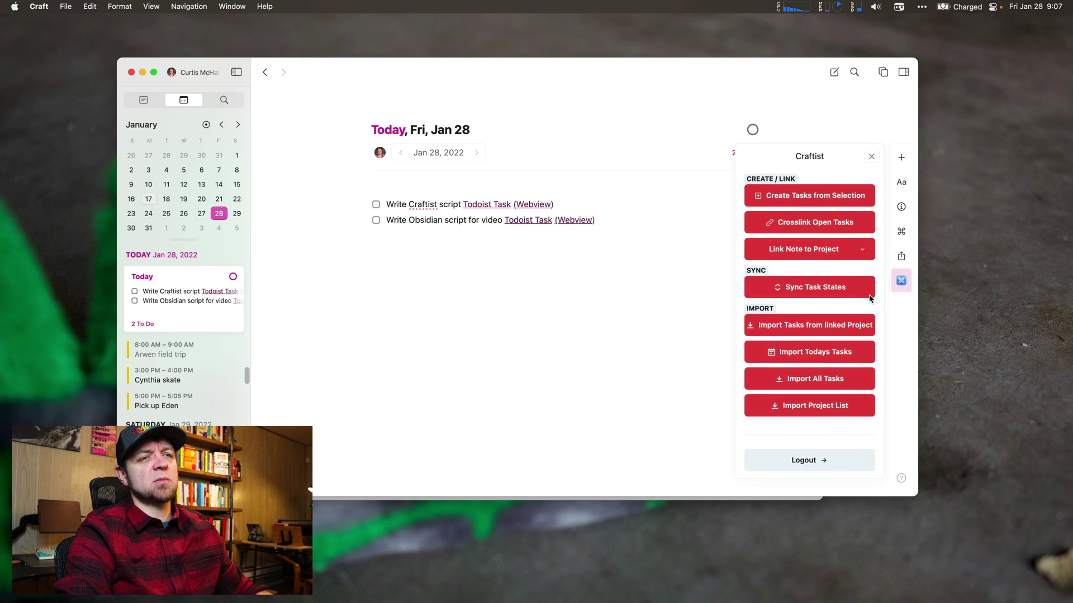
{"action": "left_click", "coordinate": [811, 295]}
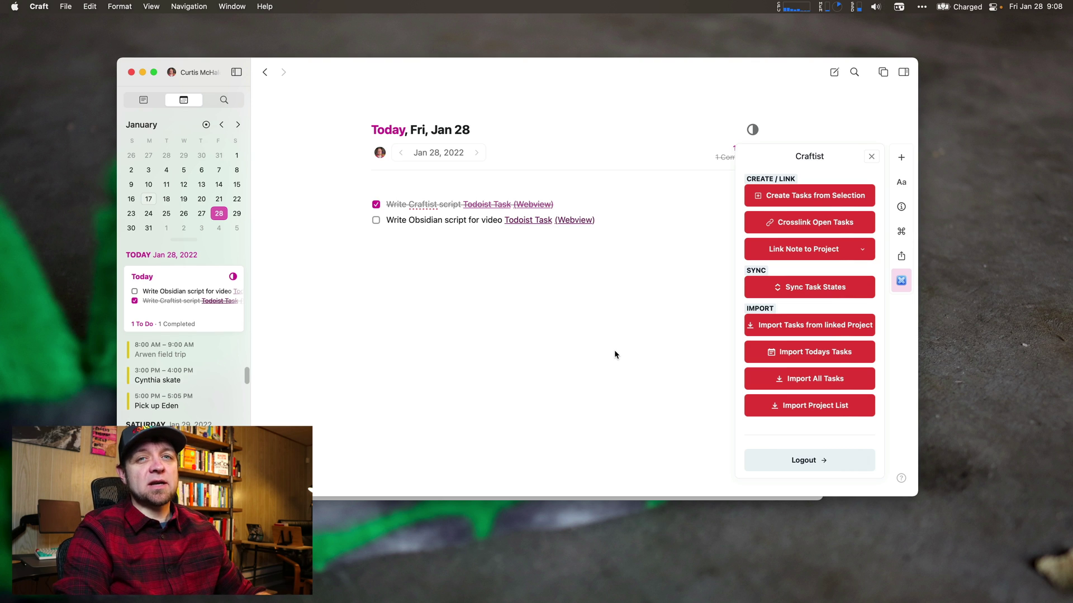
{"action": "key", "text": "Escape"}
Step: Open the Stuff to Sell document from All Documents and start a new empty task line
{"action": "left_click", "coordinate": [141, 103]}
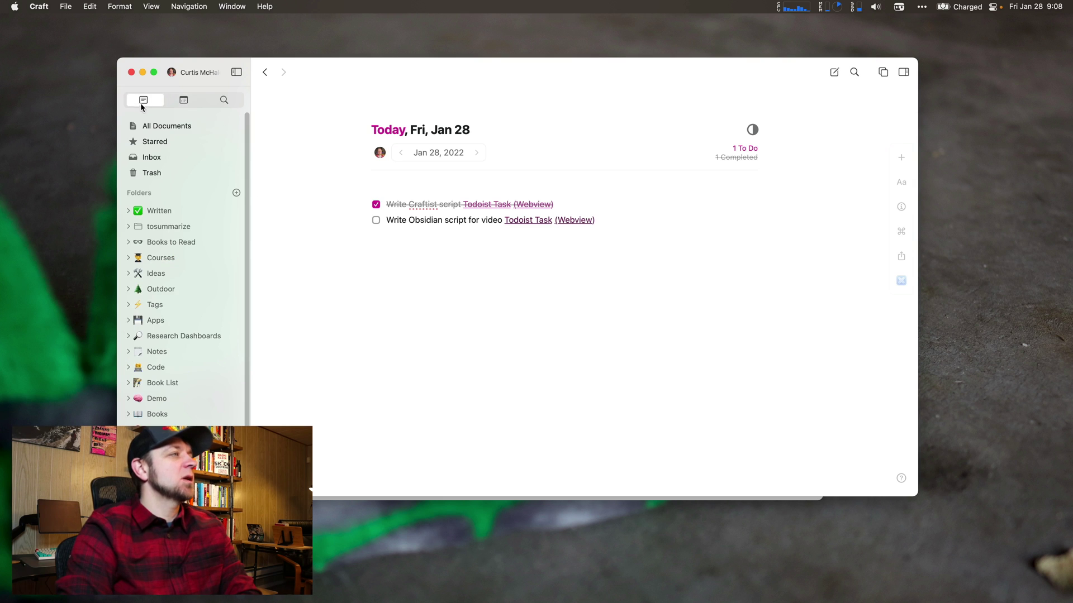
{"action": "left_click", "coordinate": [171, 124]}
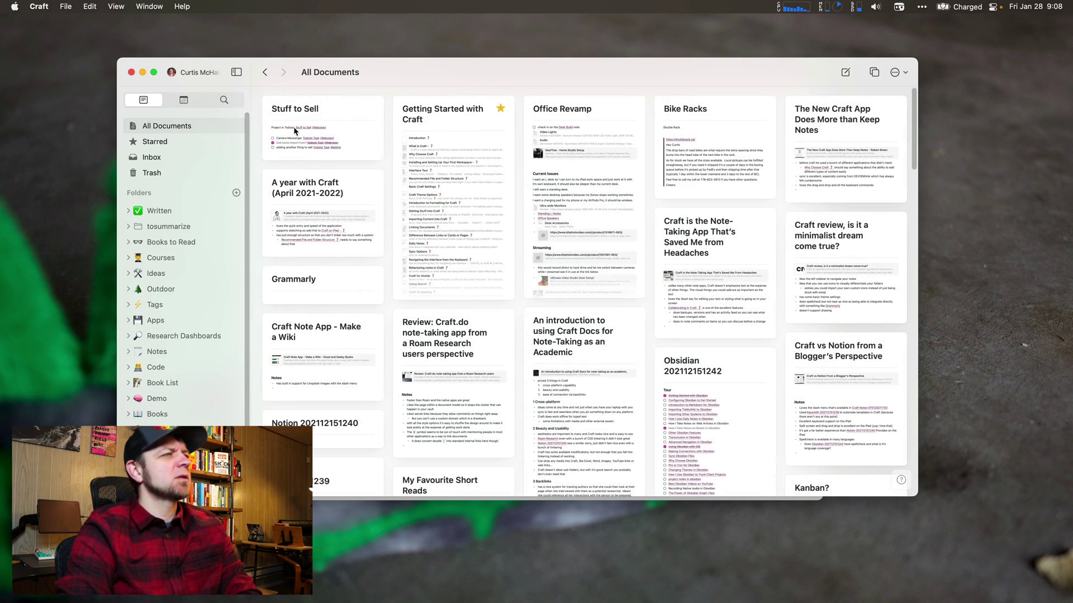
{"action": "left_click", "coordinate": [343, 119]}
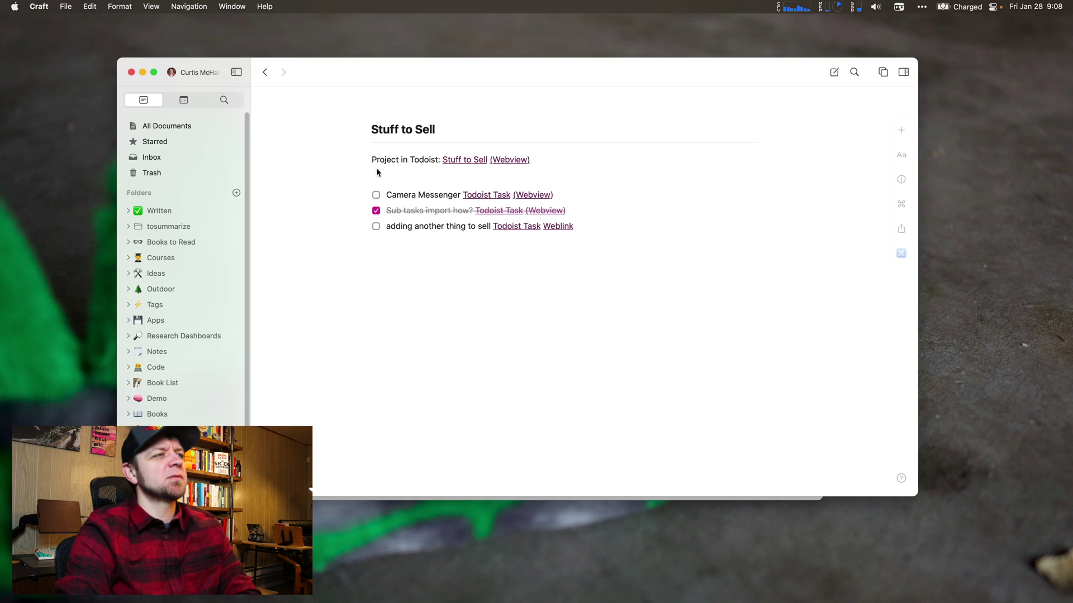
{"action": "mouse_move", "coordinate": [479, 166]}
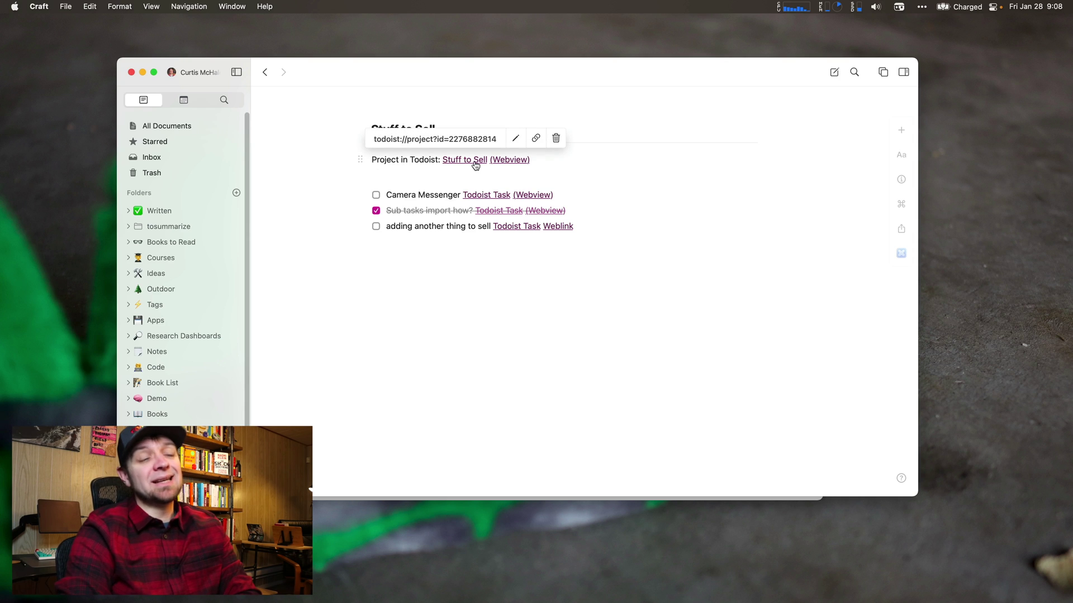
{"action": "left_click", "coordinate": [533, 266]}
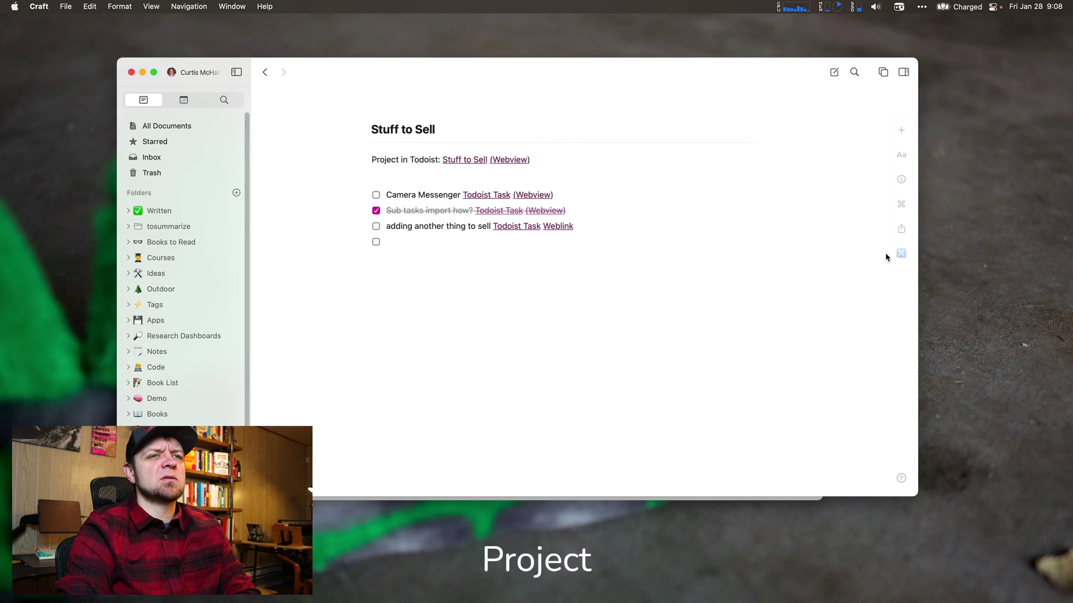
Step: Link the note to the Todoist Stuff to Sell project via Craftist and follow the link into Todoist
{"action": "left_click", "coordinate": [901, 253]}
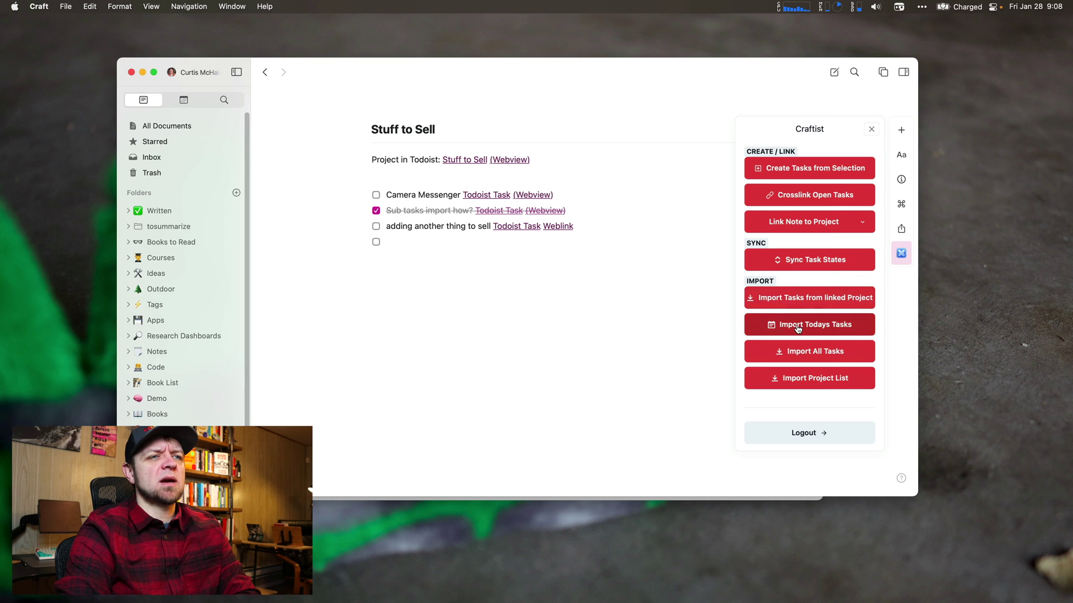
{"action": "left_click", "coordinate": [847, 222]}
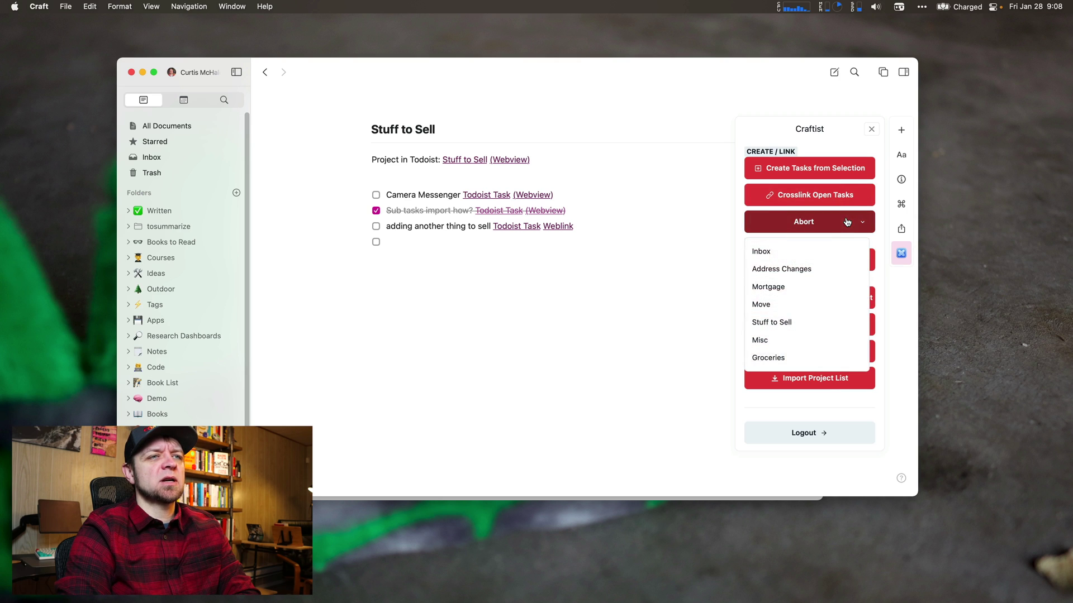
{"action": "left_click", "coordinate": [769, 324]}
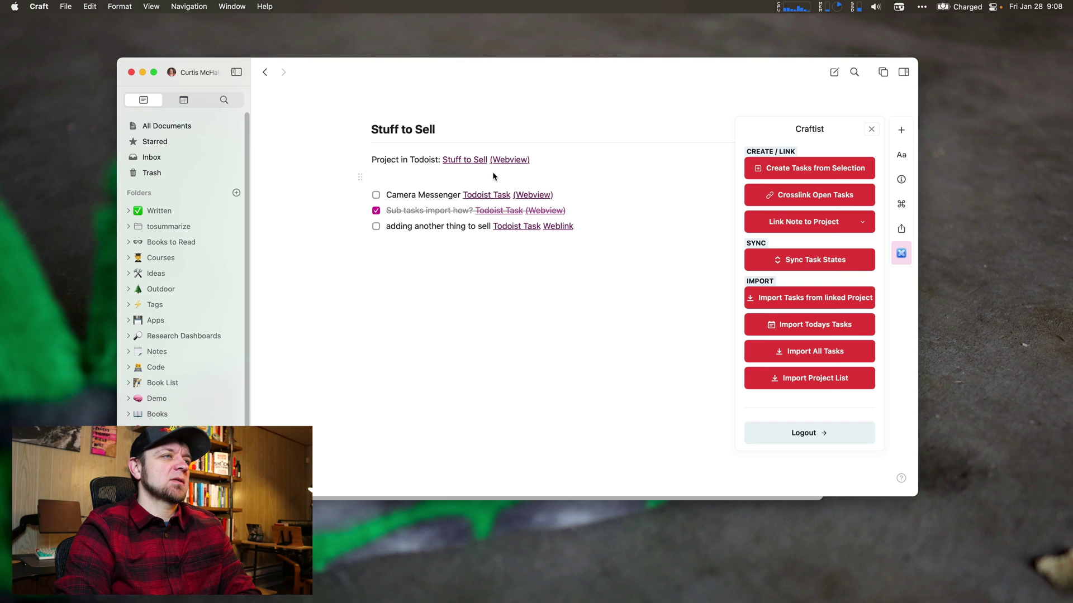
{"action": "mouse_move", "coordinate": [479, 165]}
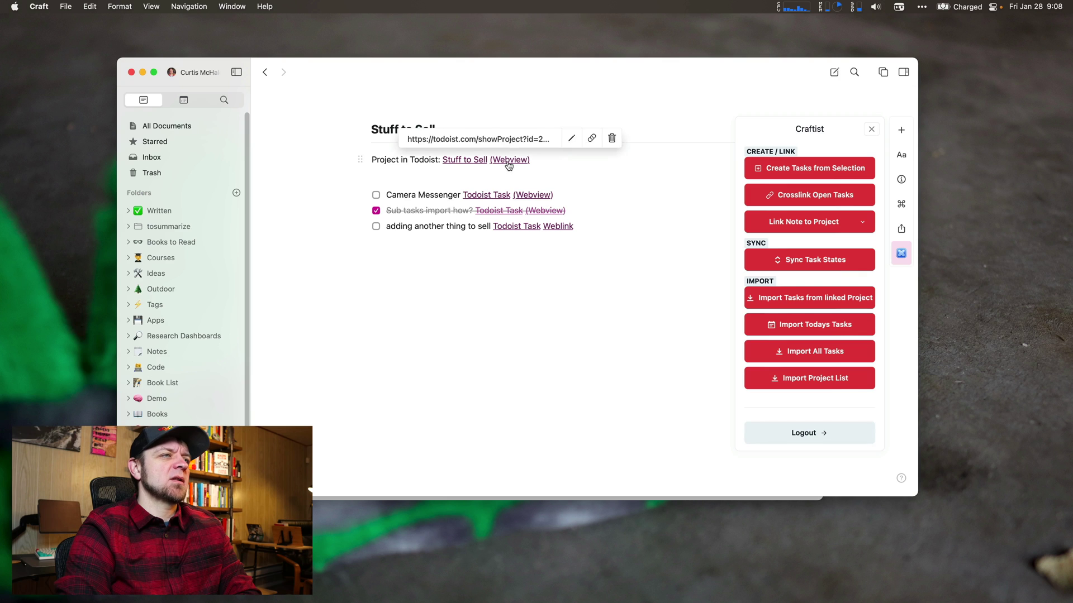
{"action": "left_click", "coordinate": [475, 165]}
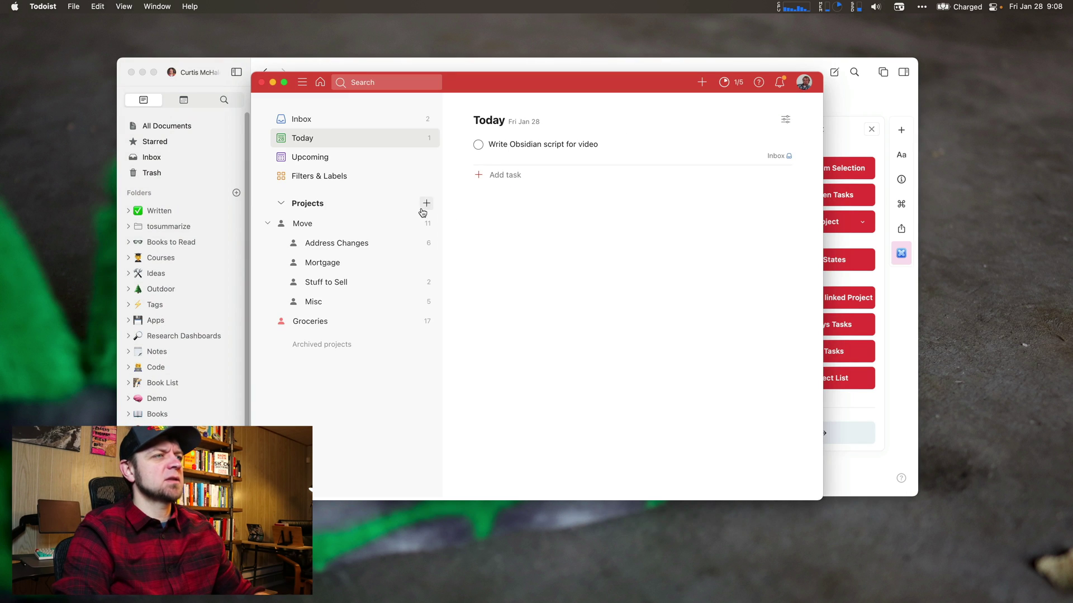
Step: Add the task 'That iPad Case' to Todoist's Stuff to Sell project, then return to Craft
{"action": "key", "text": "super+Tab"}
{"action": "left_click", "coordinate": [461, 160]}
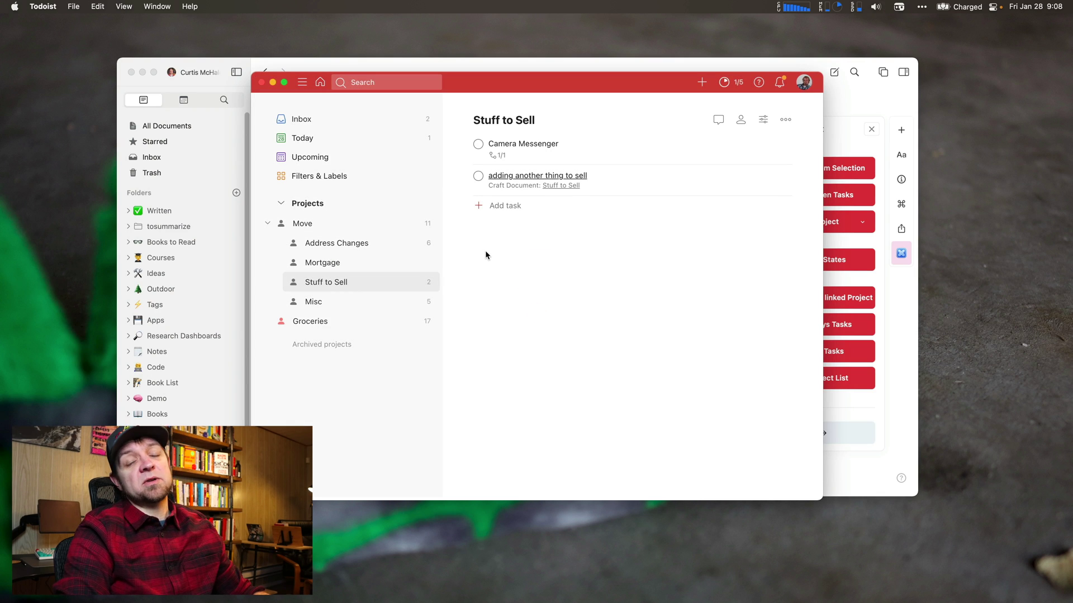
{"action": "left_click", "coordinate": [501, 205]}
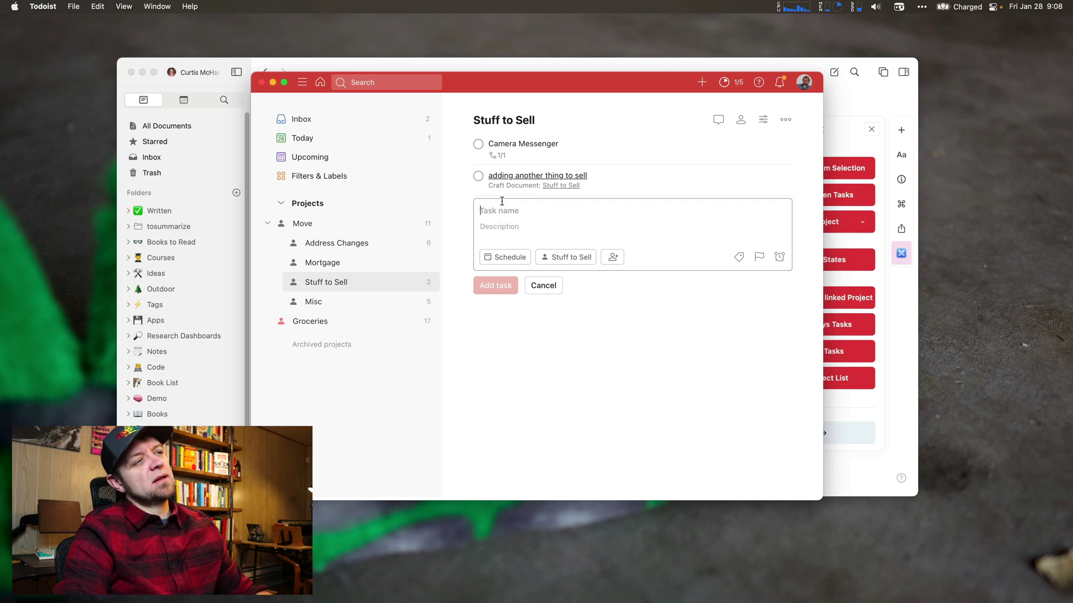
{"action": "type", "text": "That esh"}
{"action": "key", "text": "BackSpace"}
{"action": "key", "text": "BackSpace"}
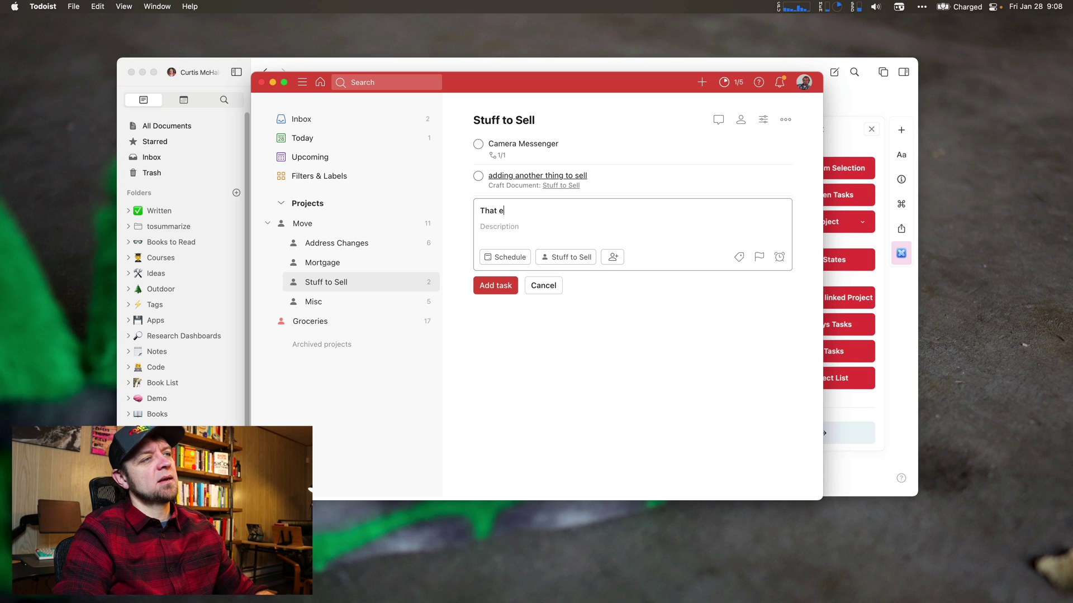
{"action": "type", "text": "iP"}
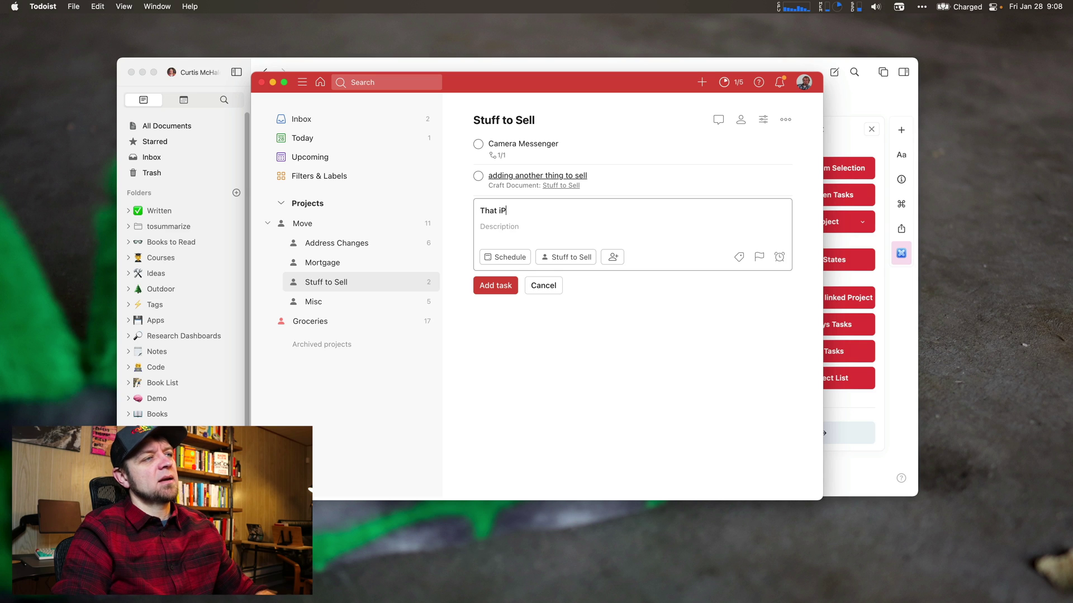
{"action": "type", "text": "ad Case"}
{"action": "key", "text": "Return"}
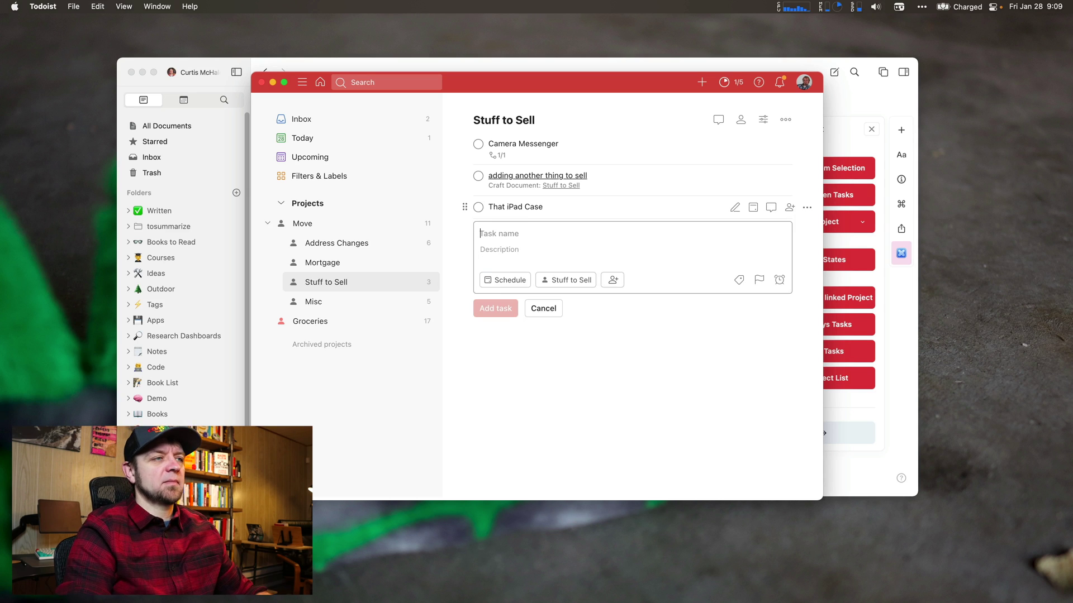
{"action": "key", "text": "super+Tab"}
Step: Import four Todoist tasks, including That iPad Case, via Craftist and check the first Camera Messenger
{"action": "left_click", "coordinate": [514, 264]}
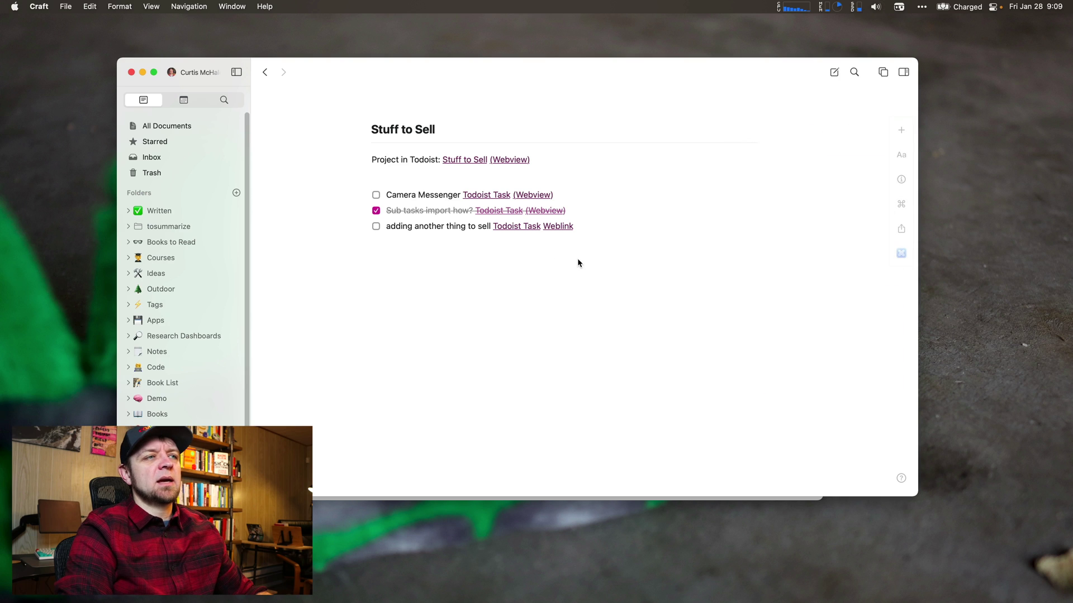
{"action": "left_click", "coordinate": [901, 253]}
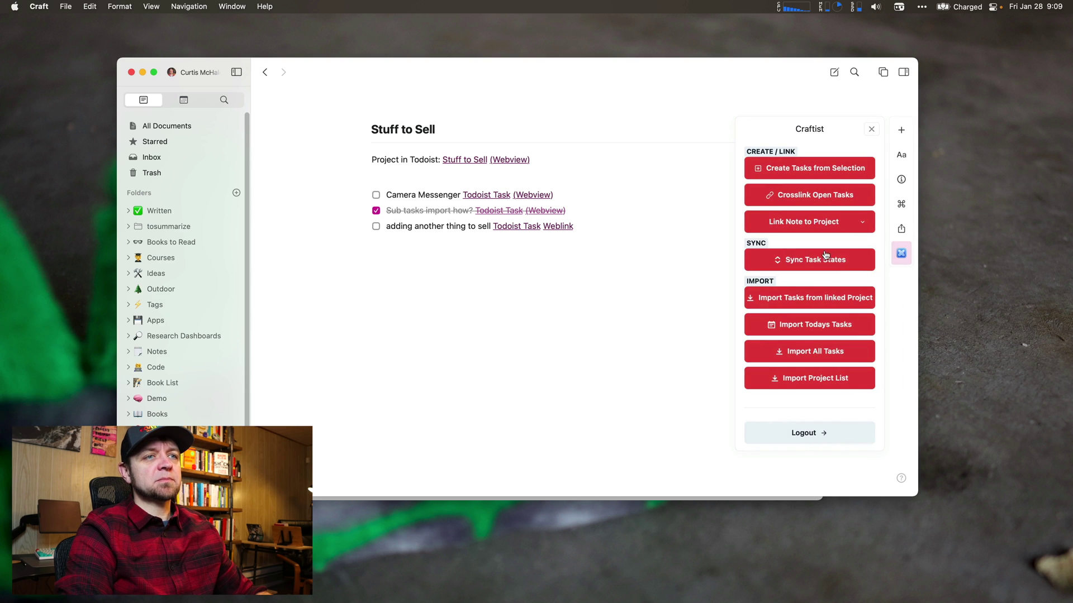
{"action": "left_click", "coordinate": [812, 304]}
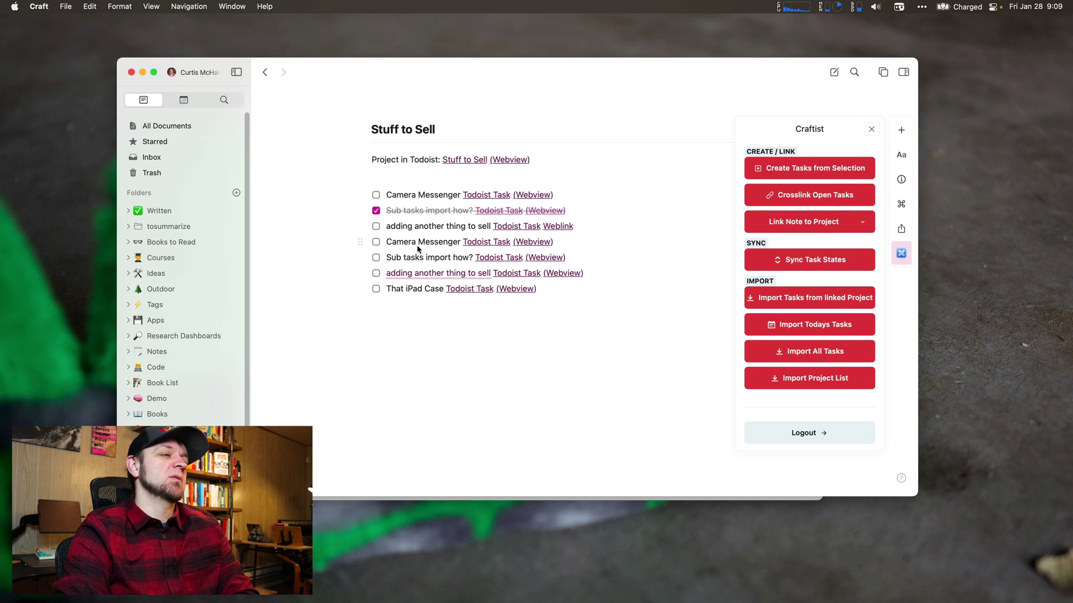
{"action": "left_click", "coordinate": [376, 197]}
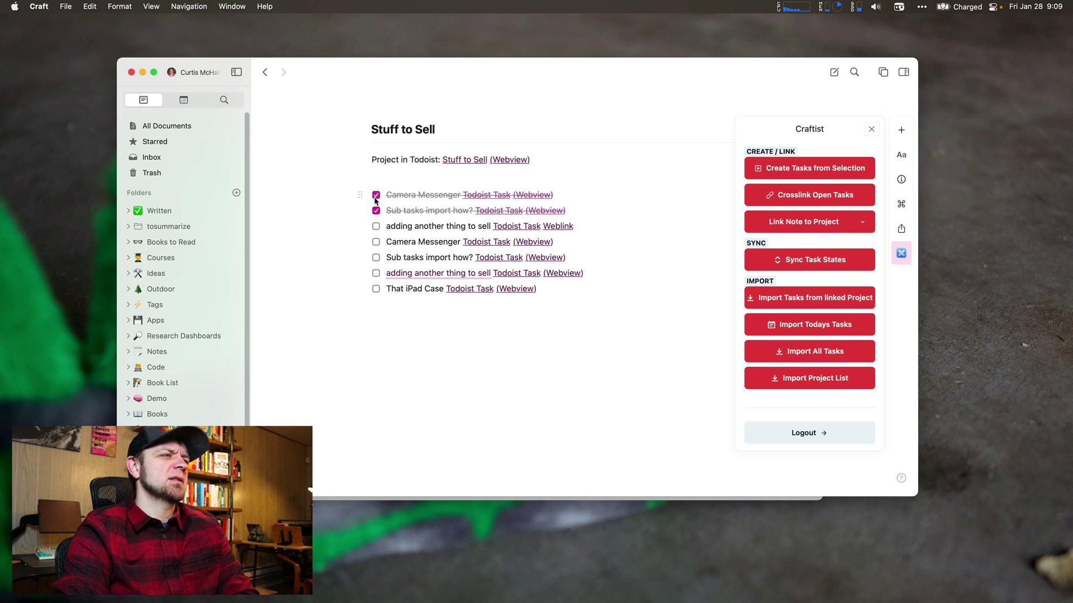
Step: Sync task states to complete Camera Messenger in Todoist, then import two more tasks from the linked project
{"action": "left_click", "coordinate": [788, 268]}
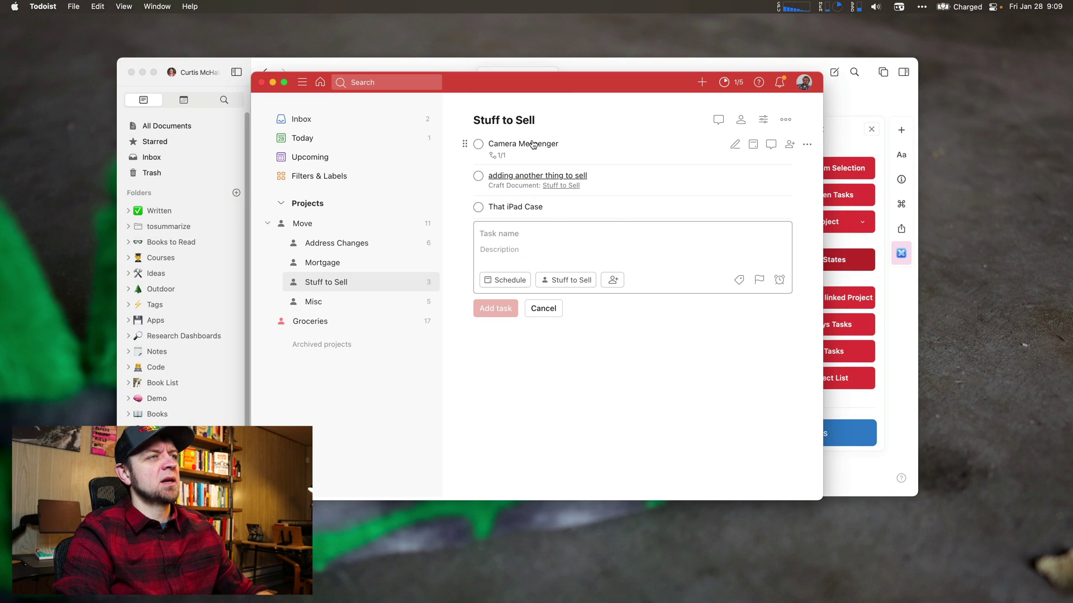
{"action": "key", "text": "super+Tab"}
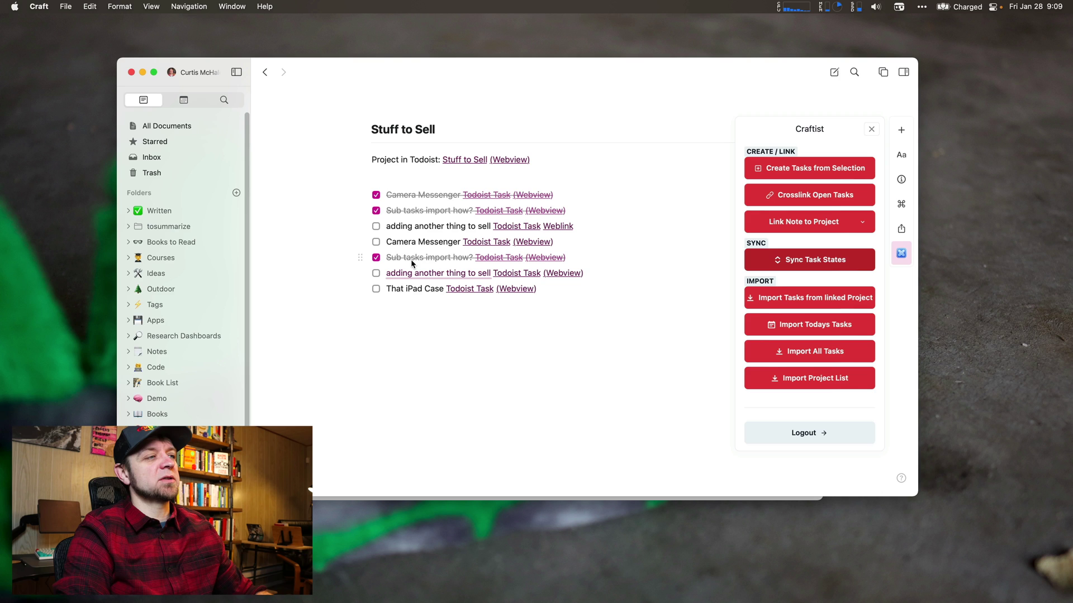
{"action": "left_click", "coordinate": [782, 298]}
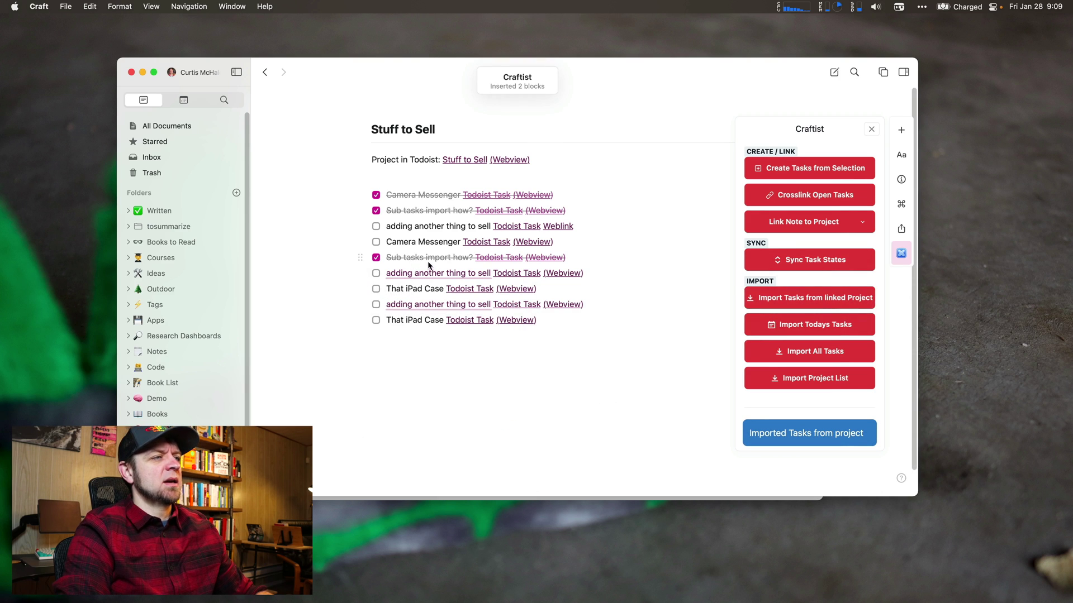
{"action": "key", "text": "super+Tab"}
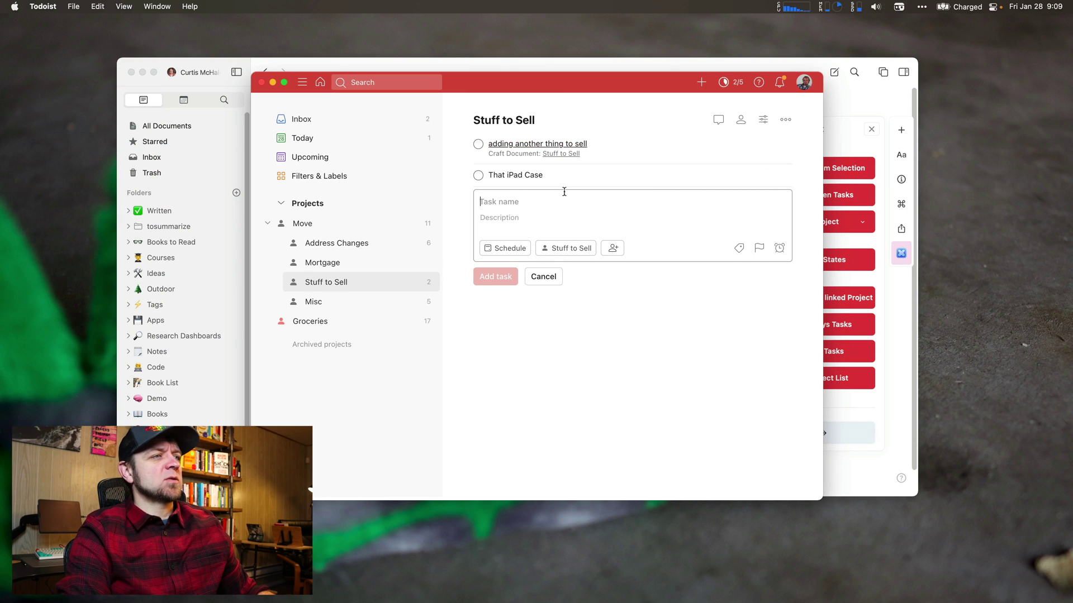
Step: Add the subtask 'this is a subtask for ipad' to That iPad Case, then sync task states into Craft
{"action": "left_click", "coordinate": [585, 177]}
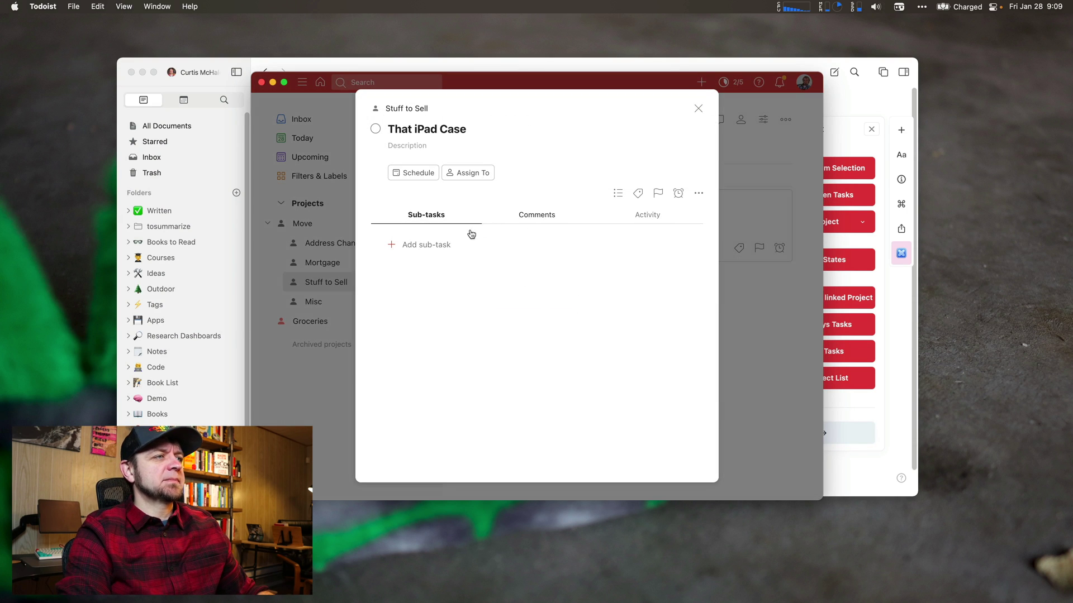
{"action": "left_click", "coordinate": [452, 245]}
{"action": "type", "text": "this is a subtask"}
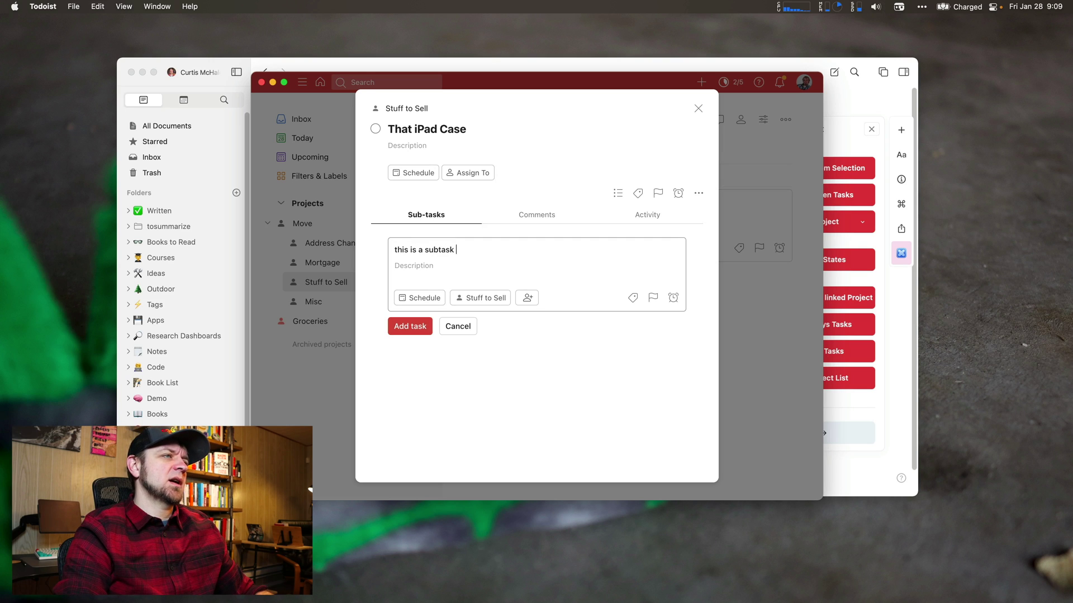
{"action": "type", "text": " for ipad"}
{"action": "key", "text": "BackSpace"}
{"action": "type", "text": "ad"}
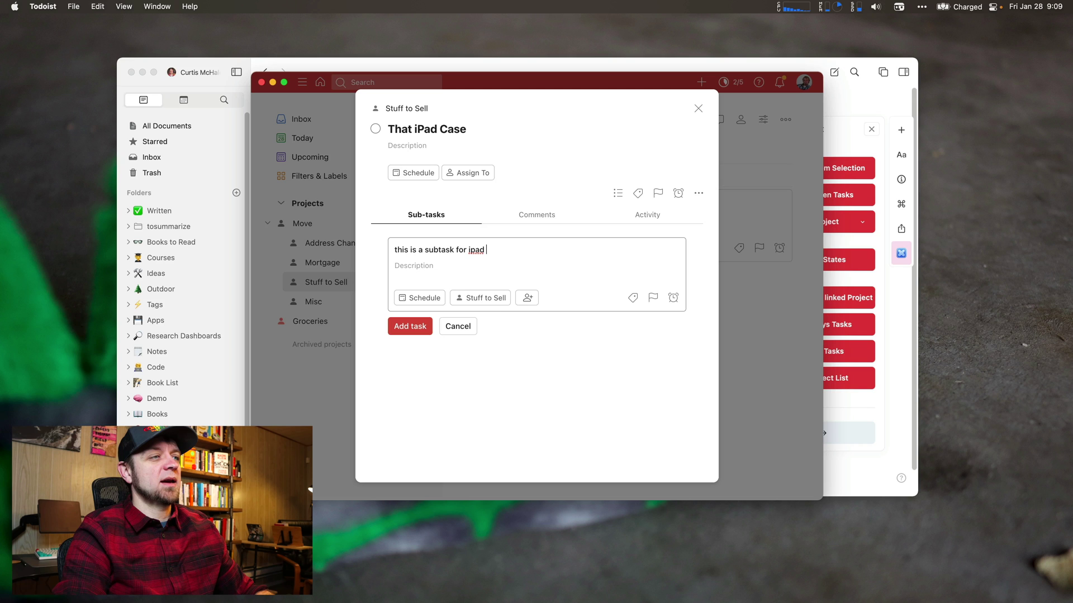
{"action": "key", "text": "Return"}
{"action": "key", "text": "super+Tab"}
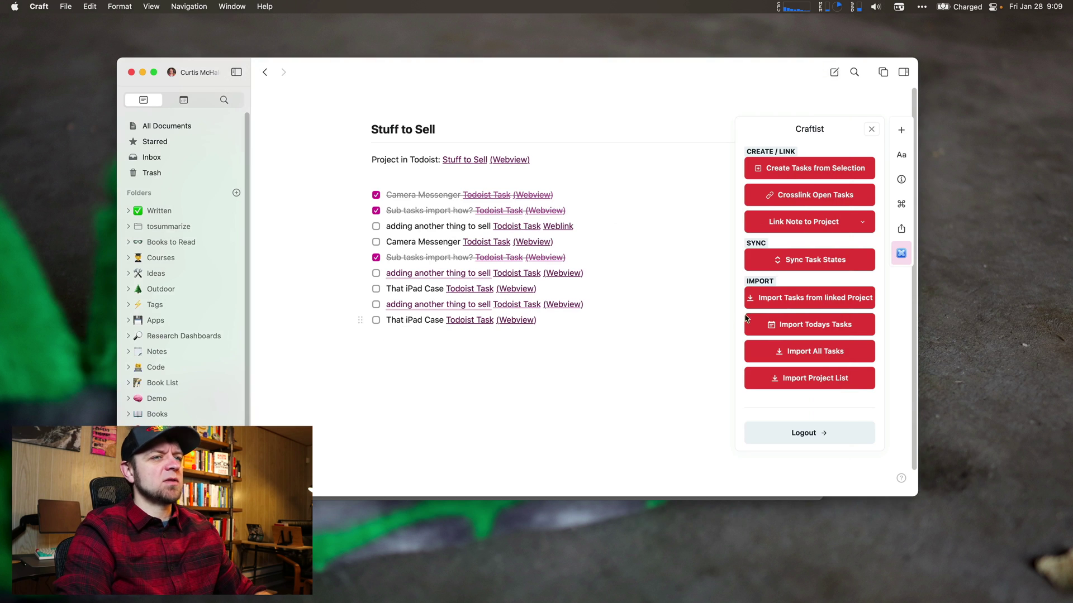
{"action": "left_click", "coordinate": [810, 266]}
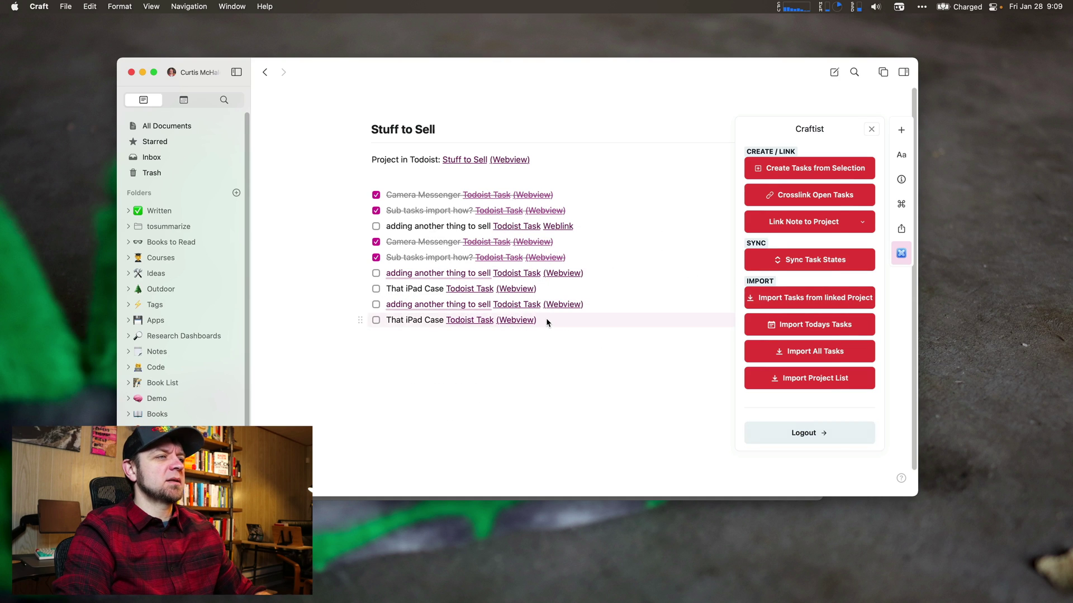
Step: Replace the nine duplicate task rows with a fresh import, nesting and checking the iPad case subtask
{"action": "left_click_drag", "start_coordinate": [546, 321], "coordinate": [575, 198]}
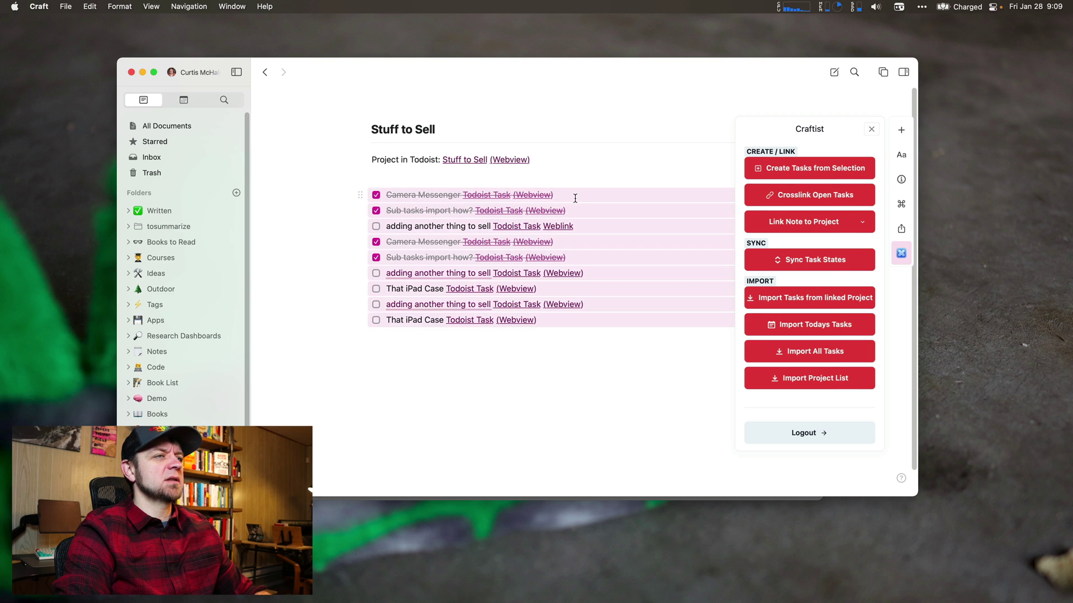
{"action": "key", "text": "BackSpace"}
{"action": "left_click", "coordinate": [810, 298]}
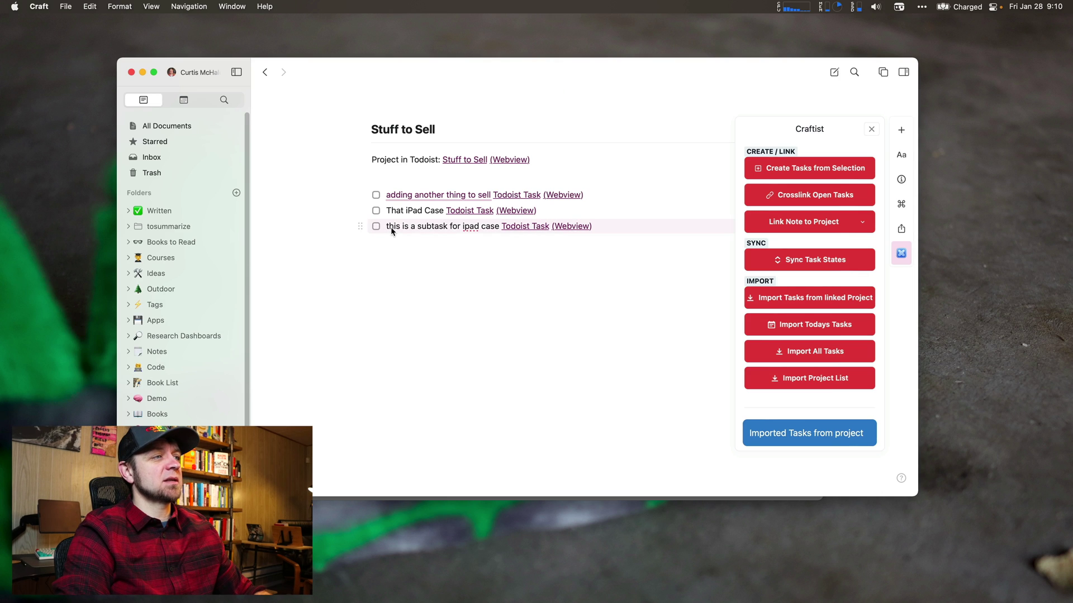
{"action": "key", "text": "Tab"}
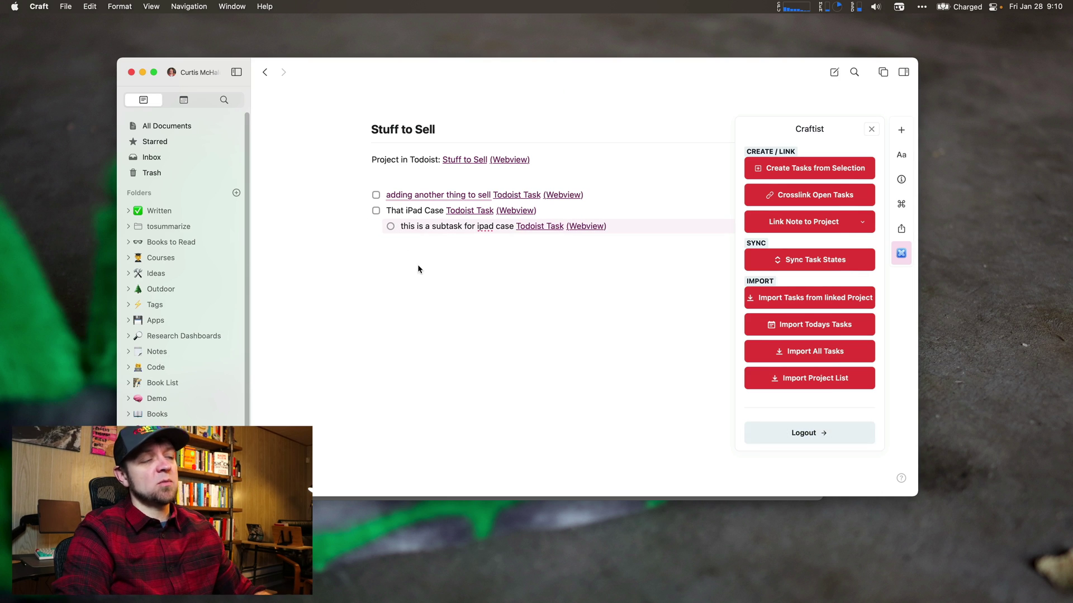
{"action": "left_click", "coordinate": [390, 226]}
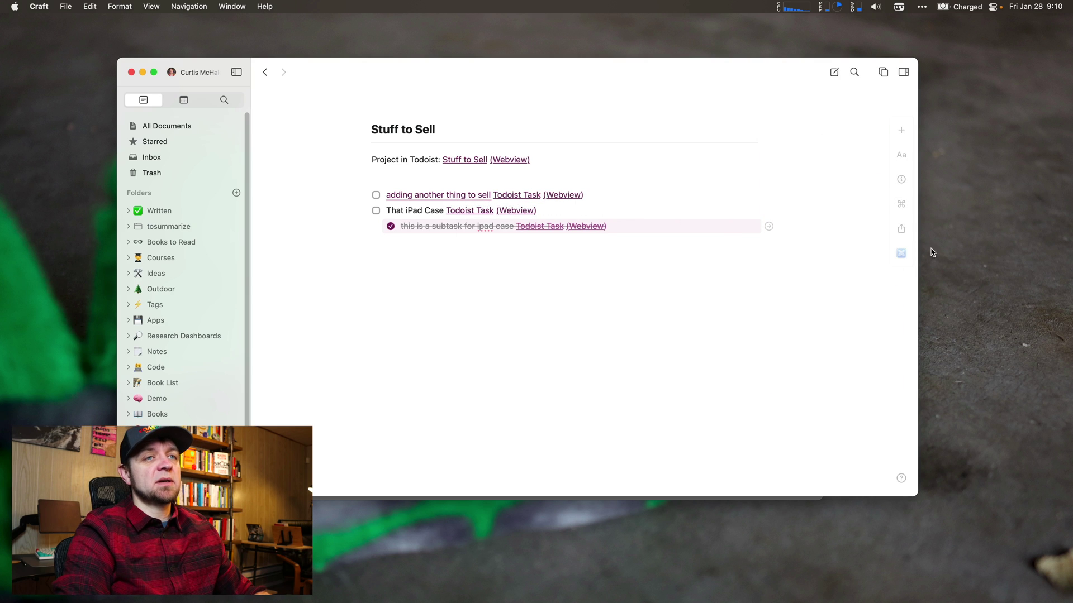
Step: Sync task completion states between Craft and Todoist so the subtask shows completed
{"action": "left_click", "coordinate": [901, 254]}
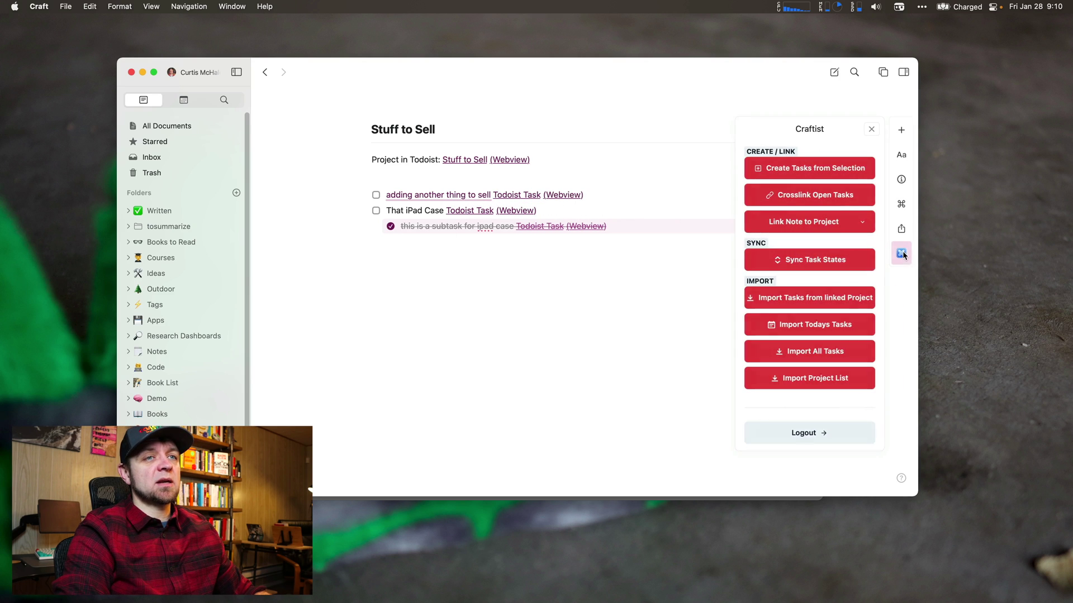
{"action": "left_click", "coordinate": [814, 261]}
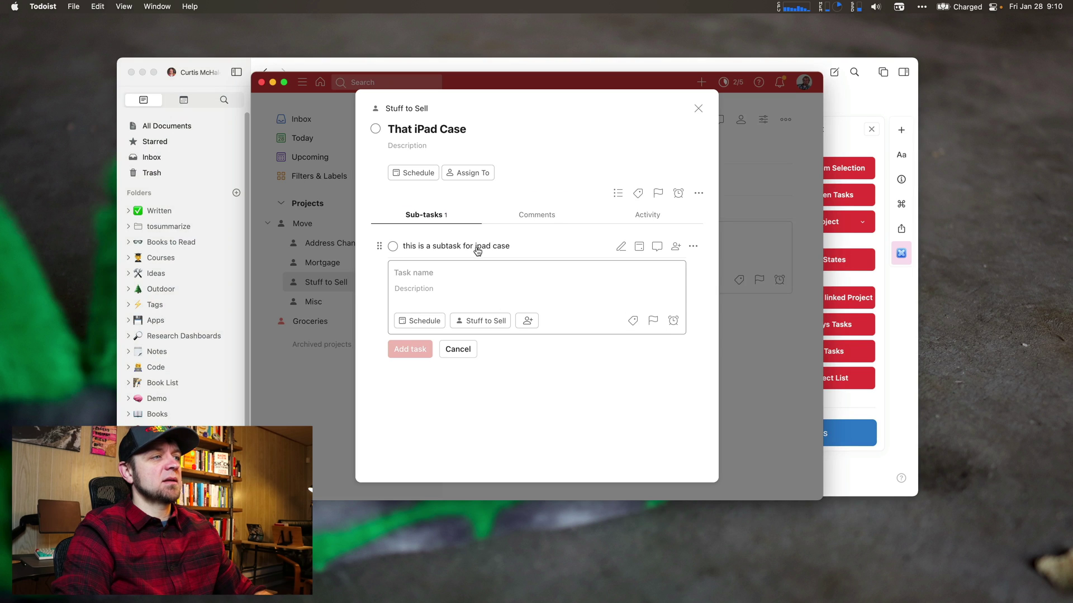
{"action": "key", "text": "super+Tab"}
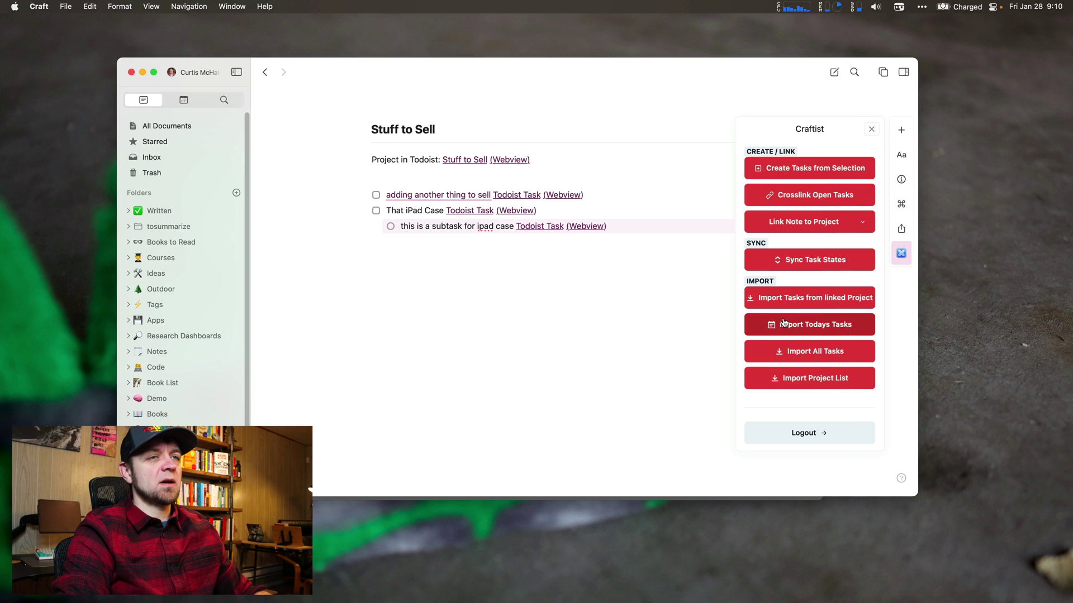
{"action": "key", "text": "super+Tab"}
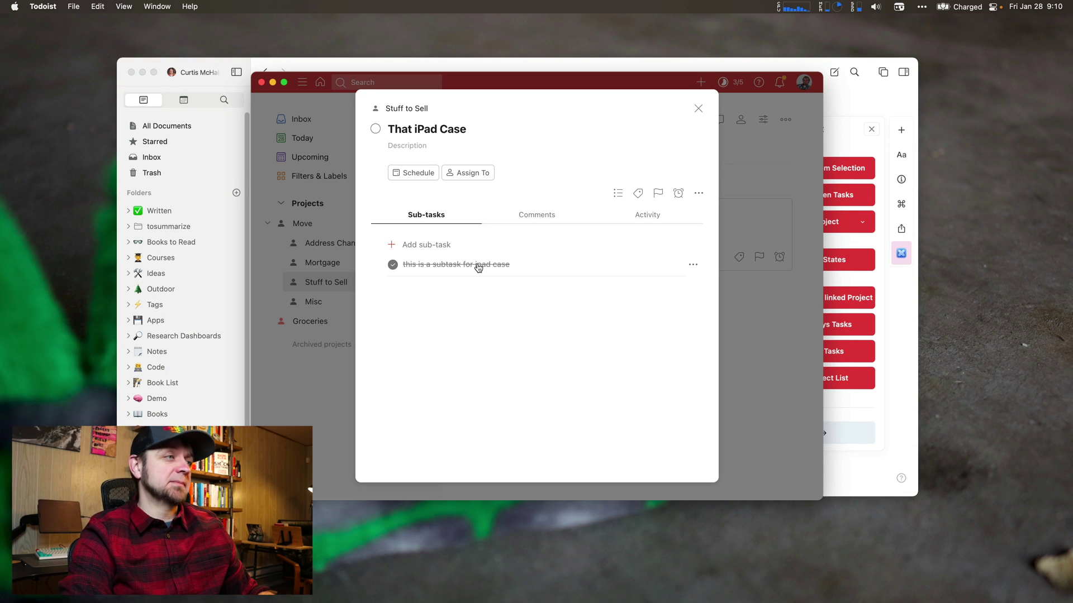
{"action": "key", "text": "super+Tab"}
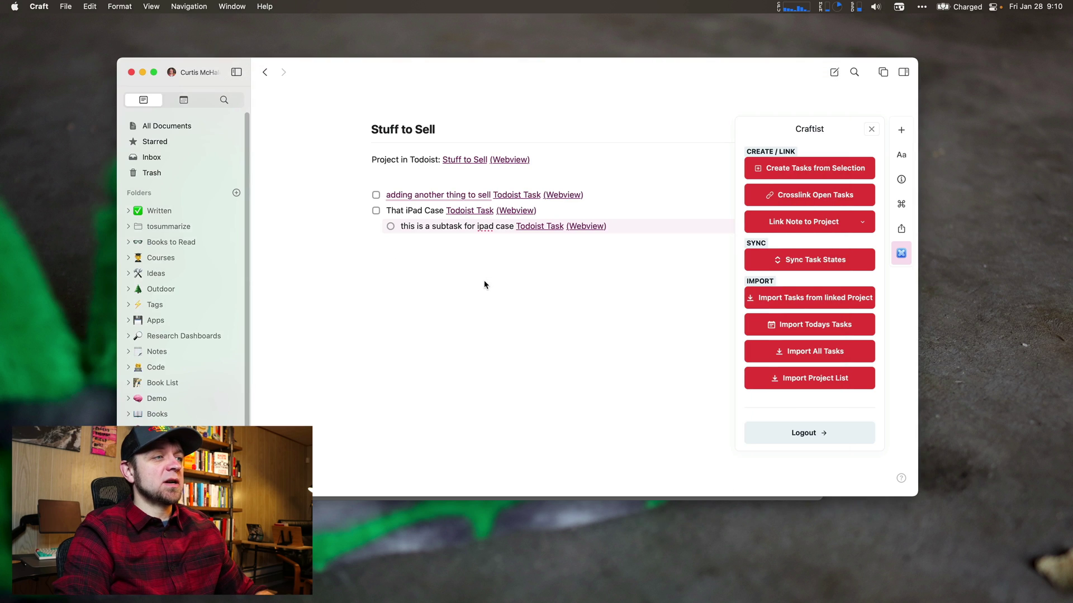
{"action": "left_click", "coordinate": [812, 261]}
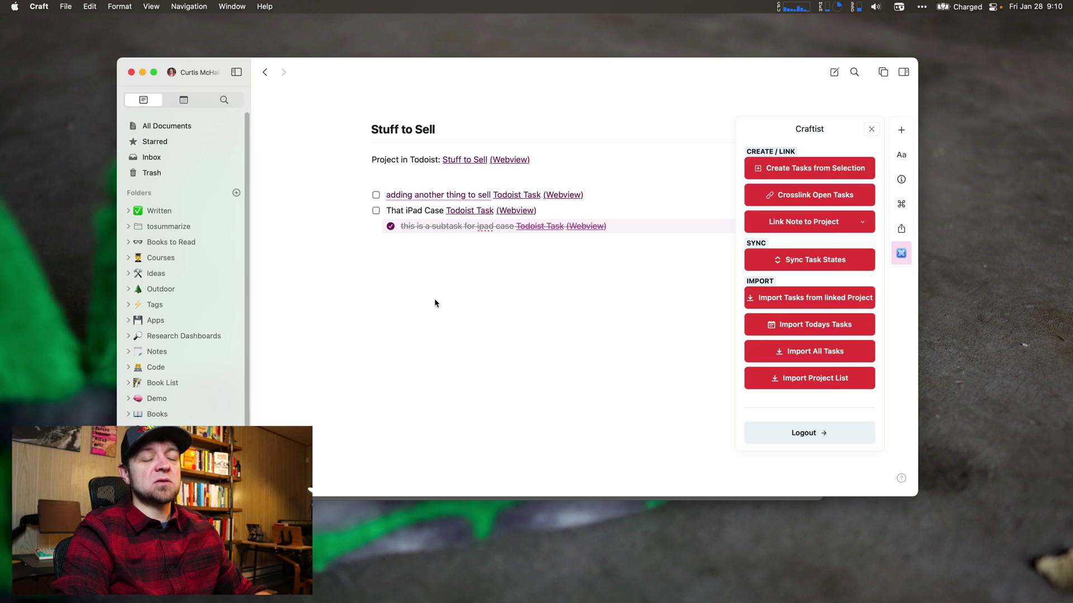
{"action": "left_click", "coordinate": [436, 299]}
Step: Add the top-level to-do 'This is something cool' and create a Todoist task from it with Craftist
{"action": "key", "text": "Return"}
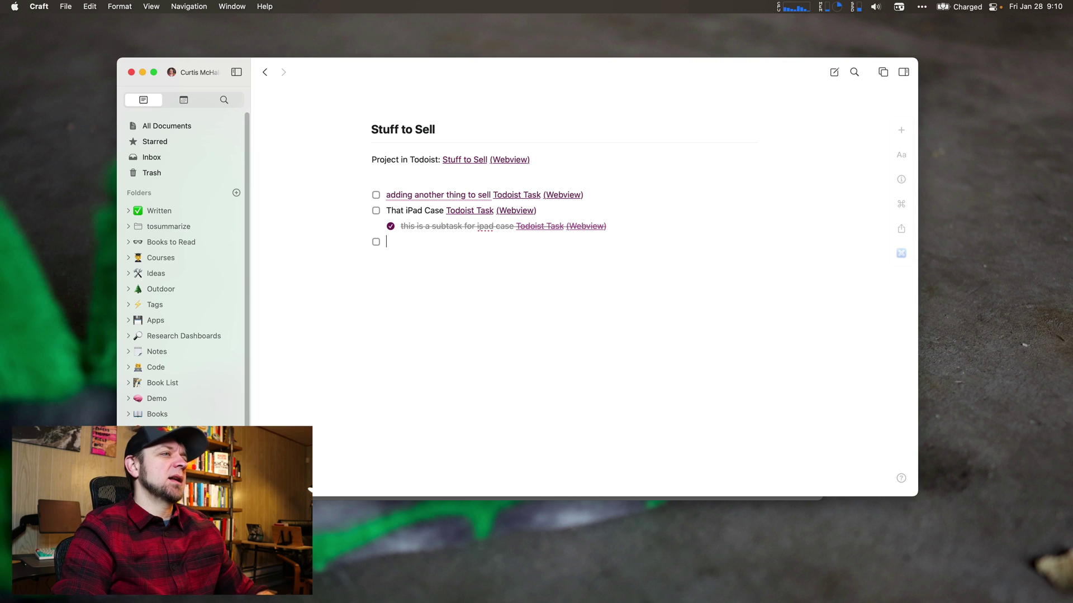
{"action": "key", "text": "shift+Tab"}
{"action": "type", "text": "This is"}
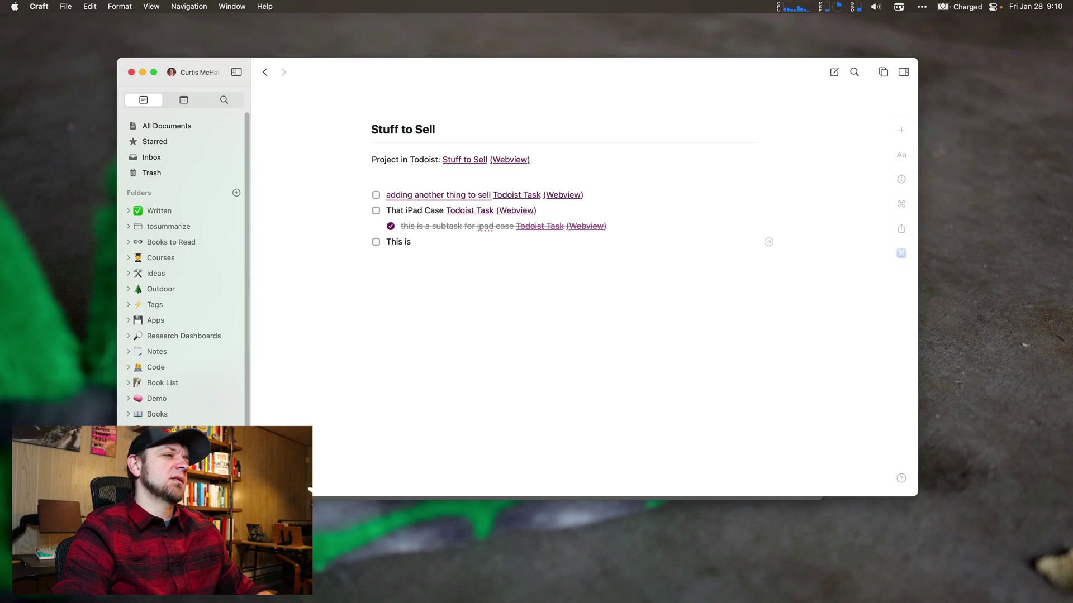
{"action": "type", "text": " something cool to sell"}
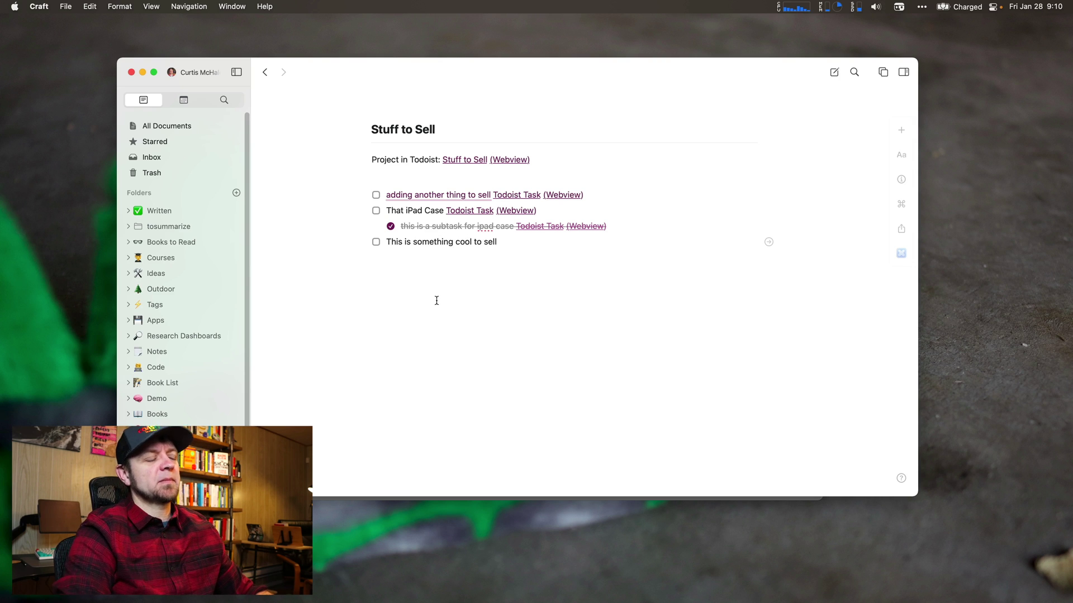
{"action": "key", "text": "super+a"}
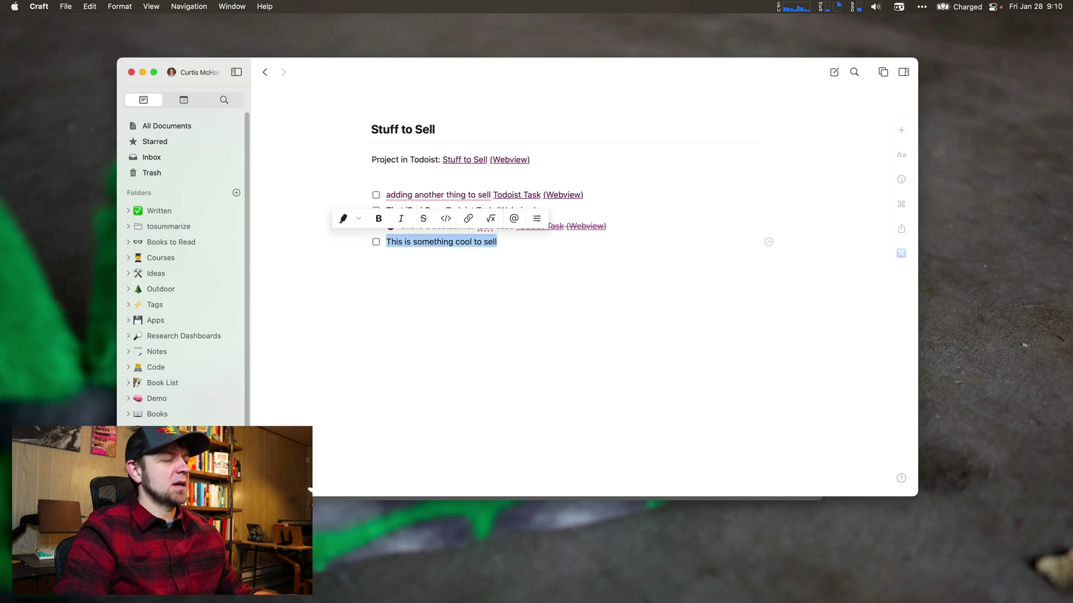
{"action": "left_click", "coordinate": [901, 254]}
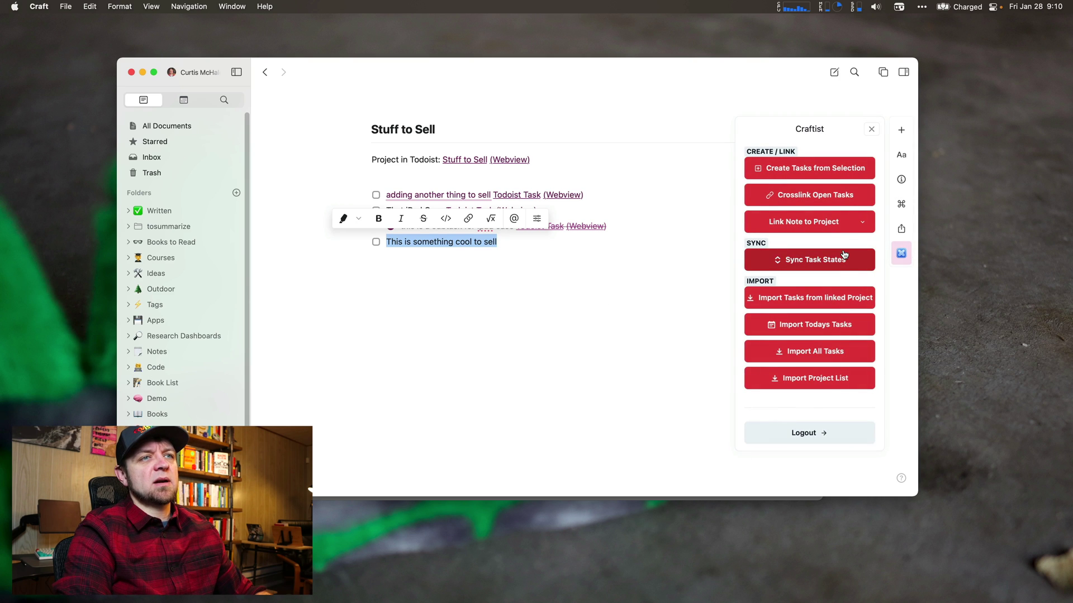
{"action": "left_click", "coordinate": [842, 169]}
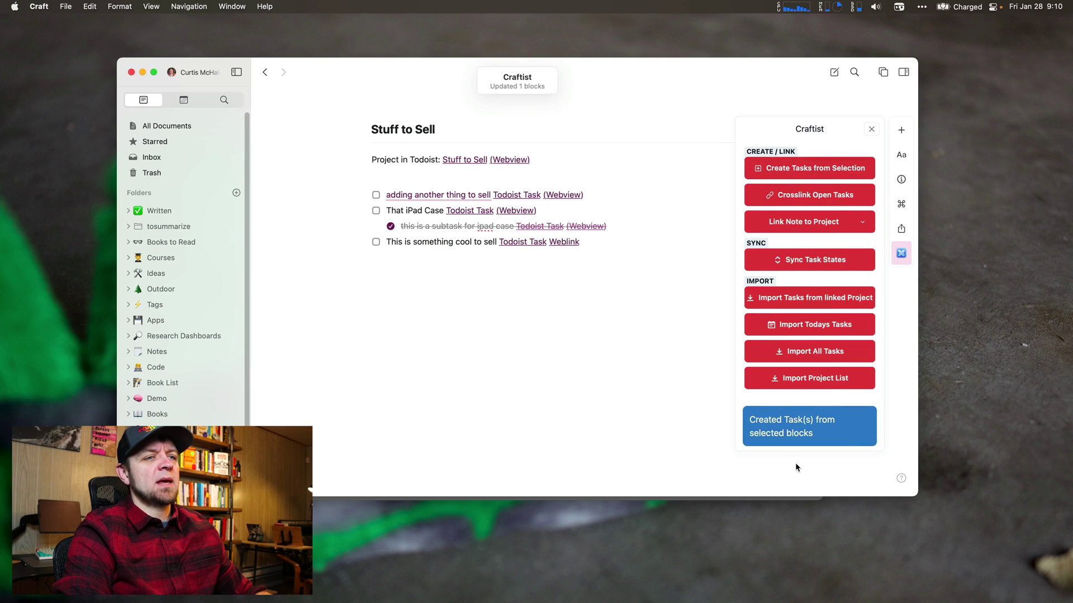
Step: Follow the linked task into Todoist and view the Stuff to Sell project list
{"action": "left_click", "coordinate": [529, 248]}
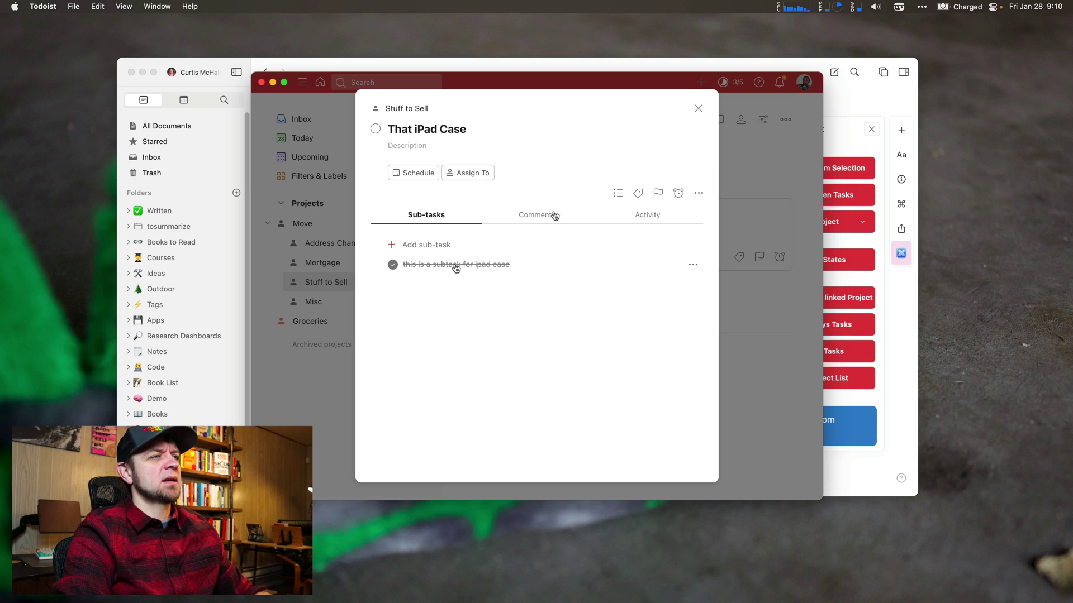
{"action": "left_click", "coordinate": [697, 110]}
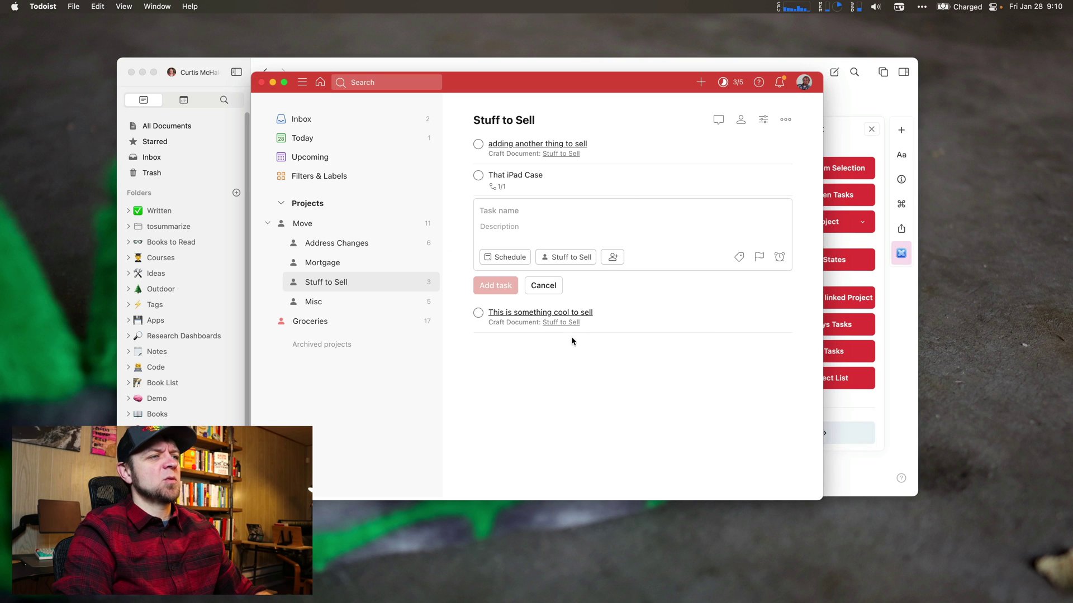
{"action": "key", "text": "super+Tab"}
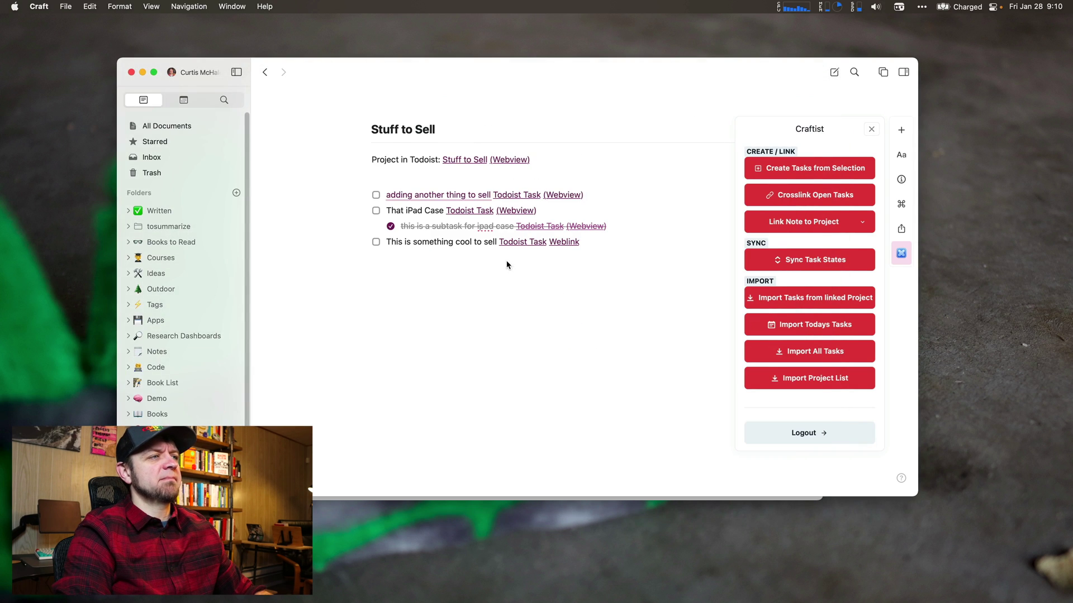
{"action": "key", "text": "super+Tab"}
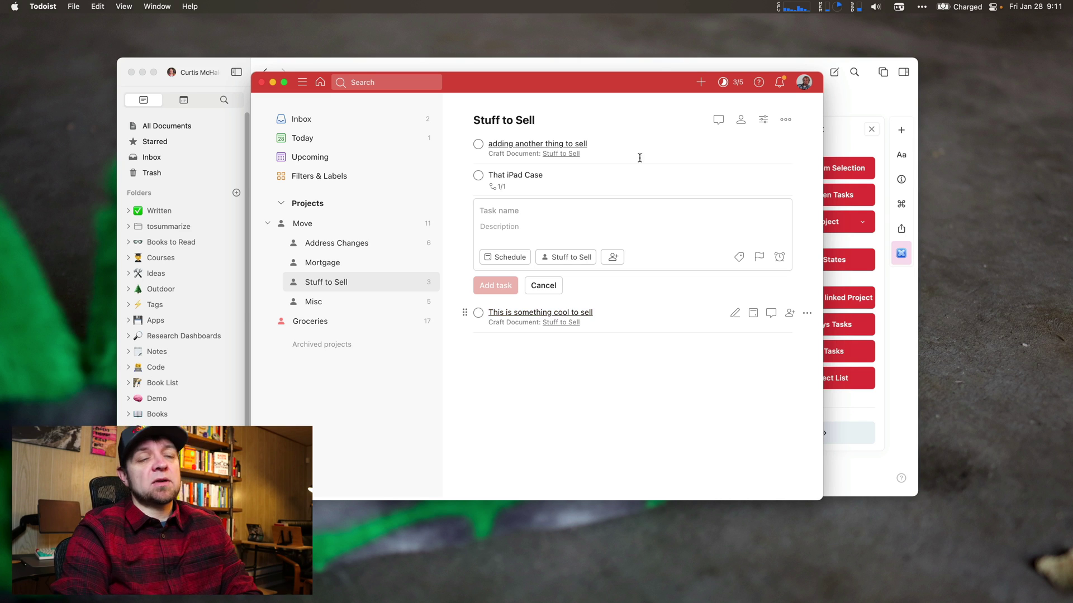
{"action": "left_click", "coordinate": [625, 69]}
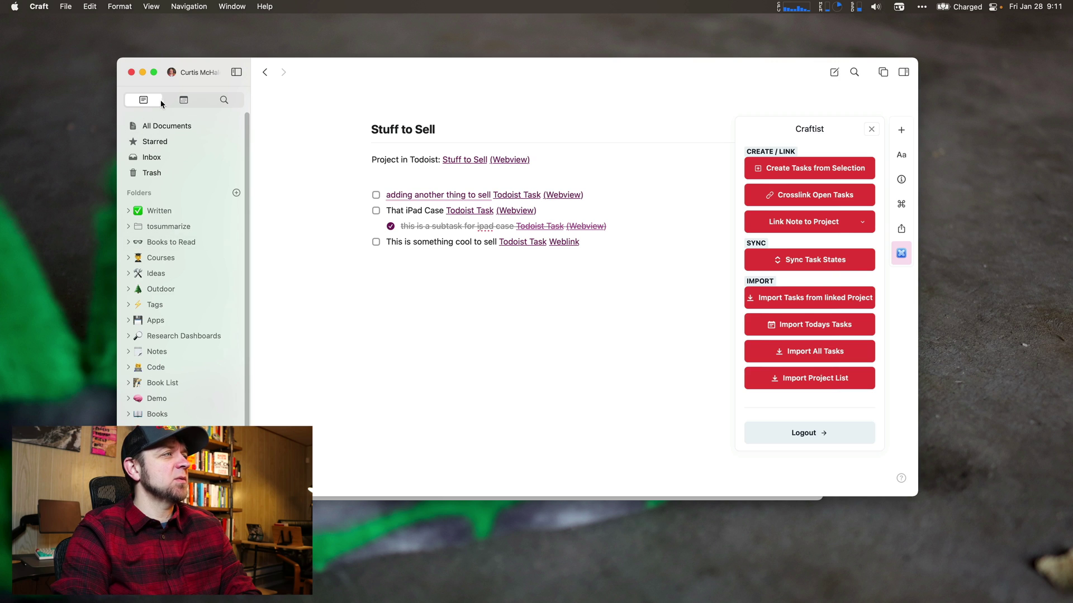
{"action": "left_click", "coordinate": [182, 102]}
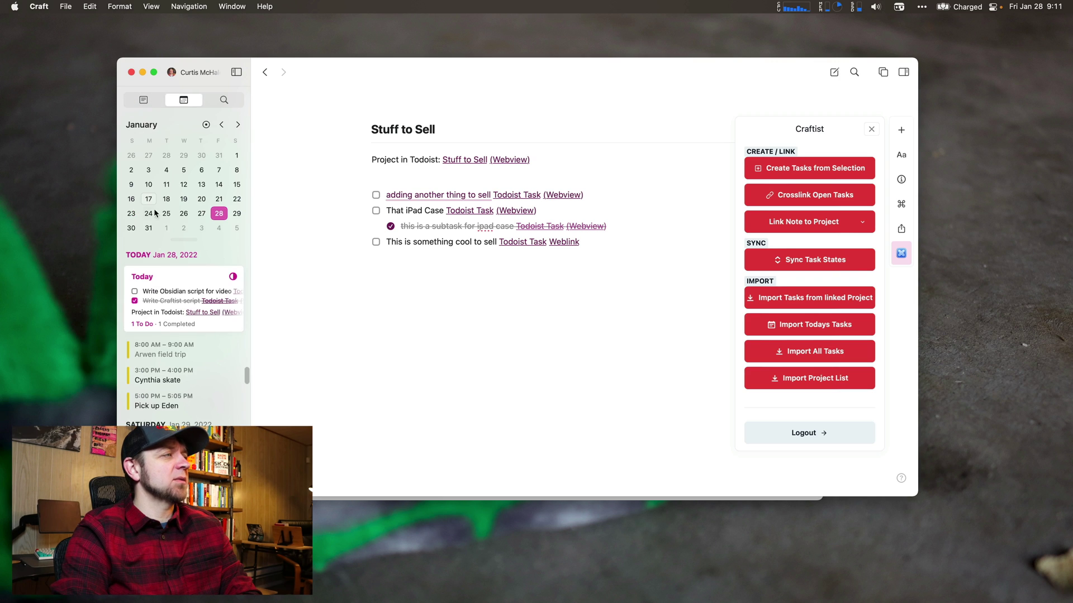
{"action": "left_click", "coordinate": [159, 277]}
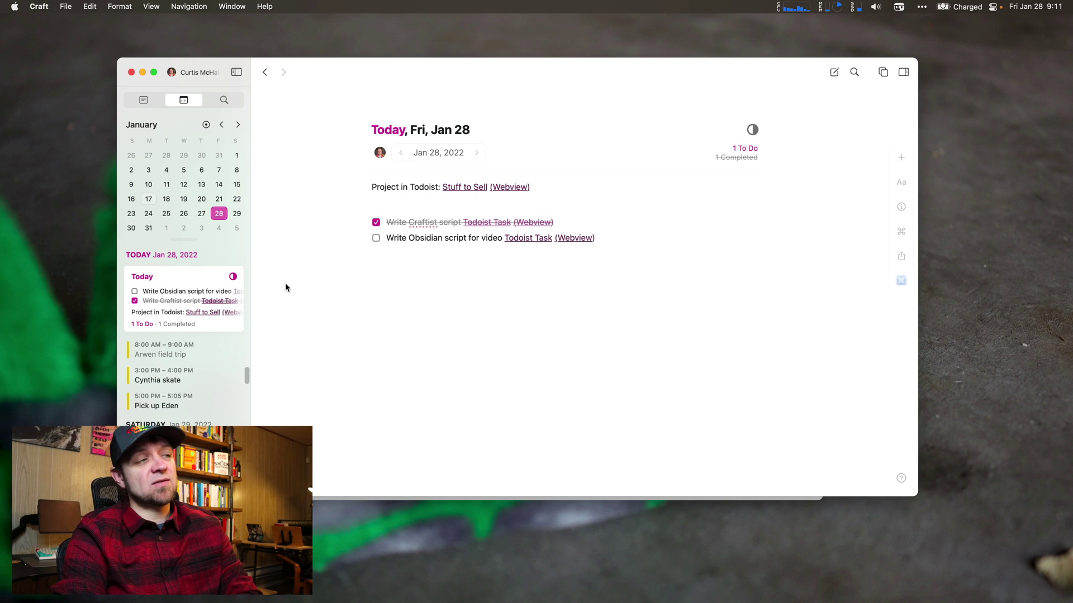